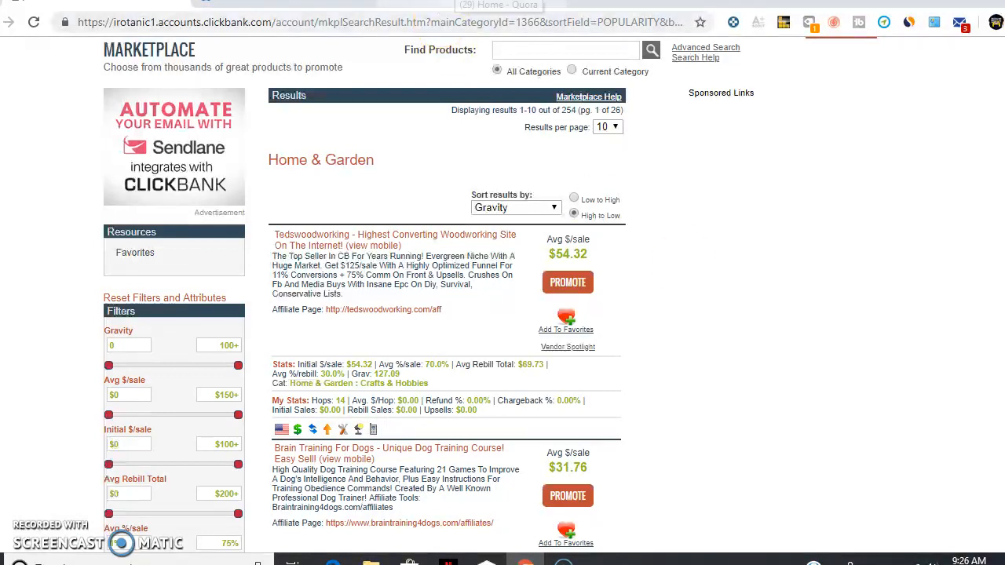
- Switch to Quora to view its home feed, and return to the ClickBank marketplace results
{"action": "left_click", "coordinate": [471, 3]}
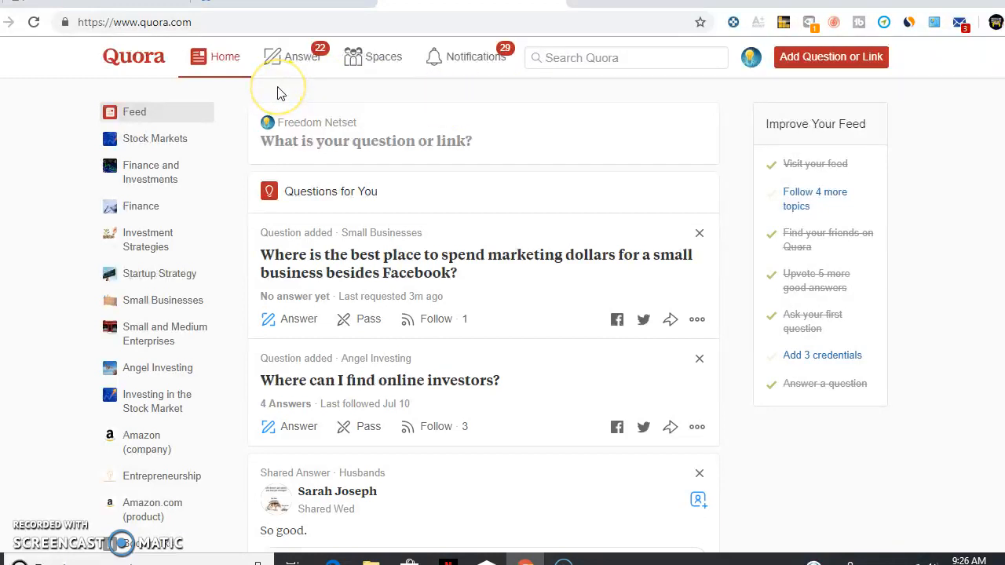
{"action": "left_click", "coordinate": [212, 60]}
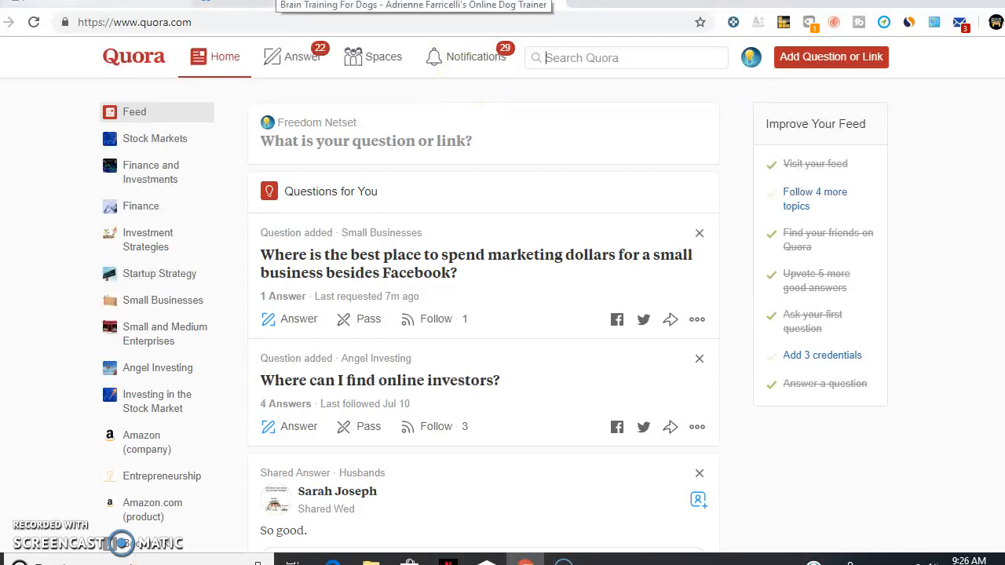
{"action": "left_click", "coordinate": [204, 3]}
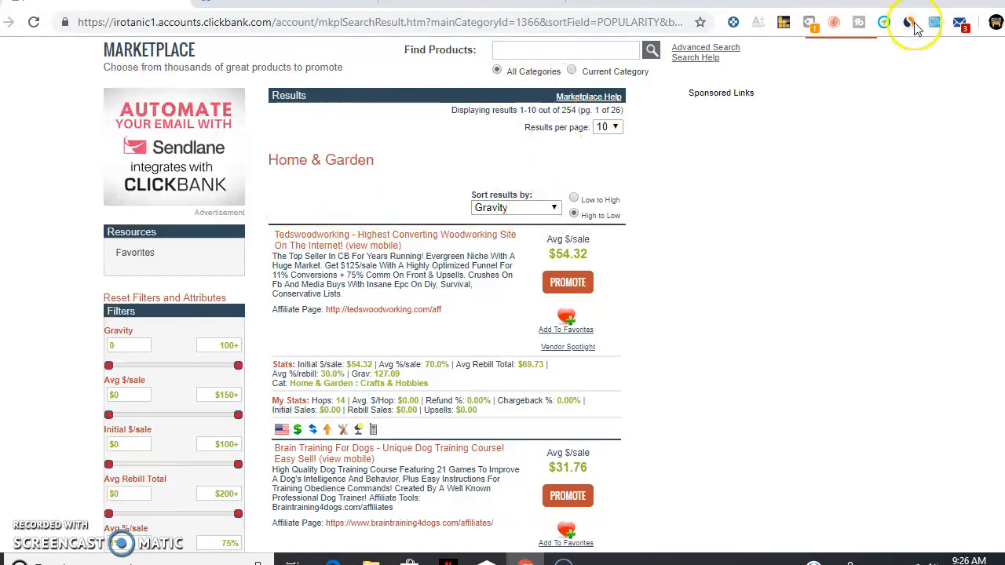
{"action": "scroll", "coordinate": [502, 314], "scroll_direction": "up", "scroll_amount": 2}
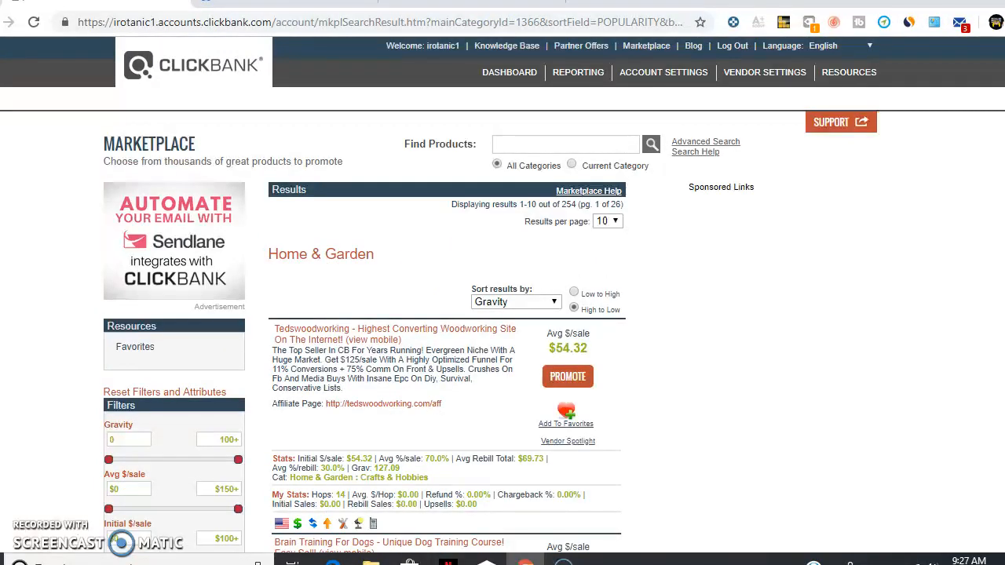
{"action": "scroll", "coordinate": [502, 295], "scroll_direction": "down", "scroll_amount": 1}
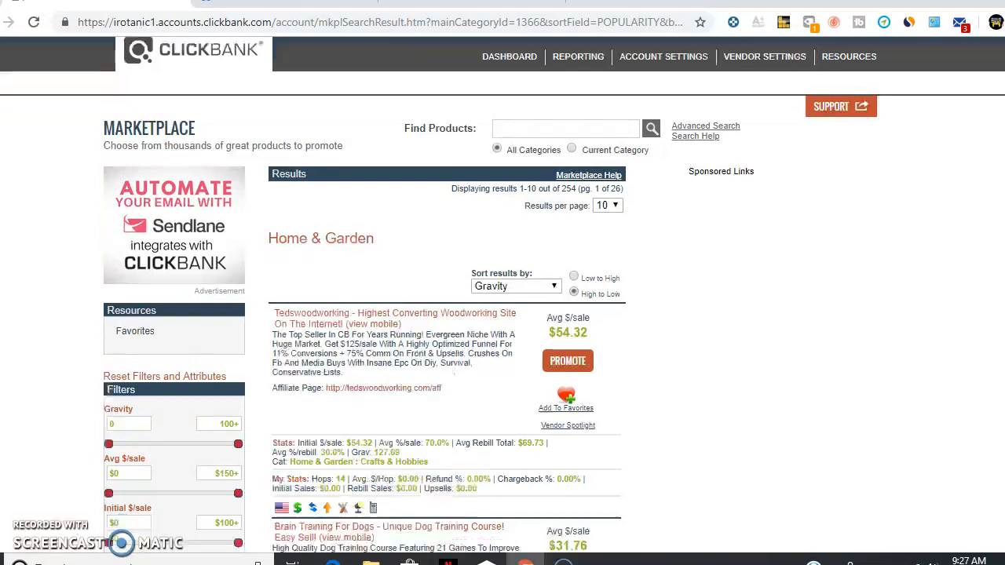
{"action": "scroll", "coordinate": [503, 294], "scroll_direction": "up", "scroll_amount": 1}
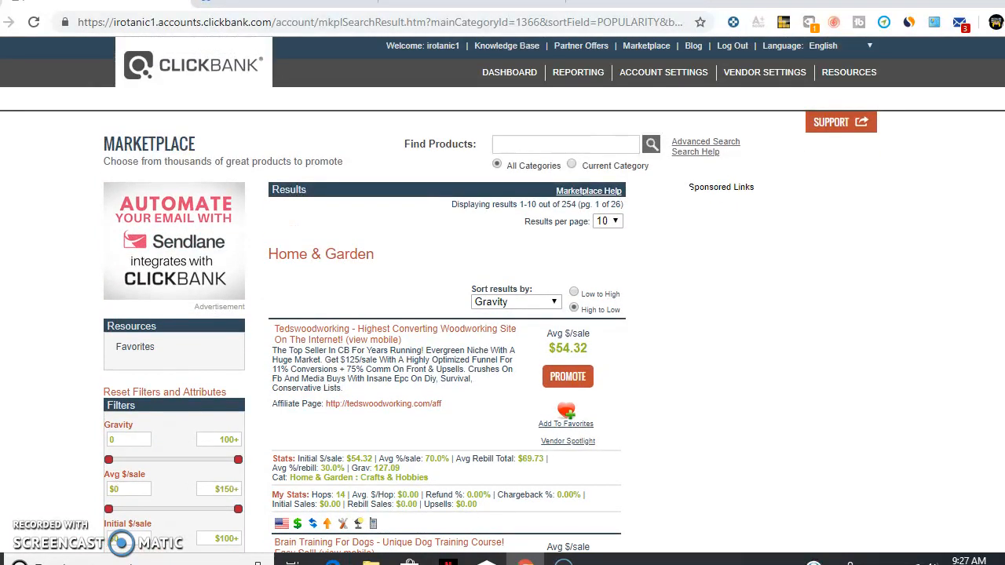
{"action": "scroll", "coordinate": [503, 294], "scroll_direction": "down", "scroll_amount": 1}
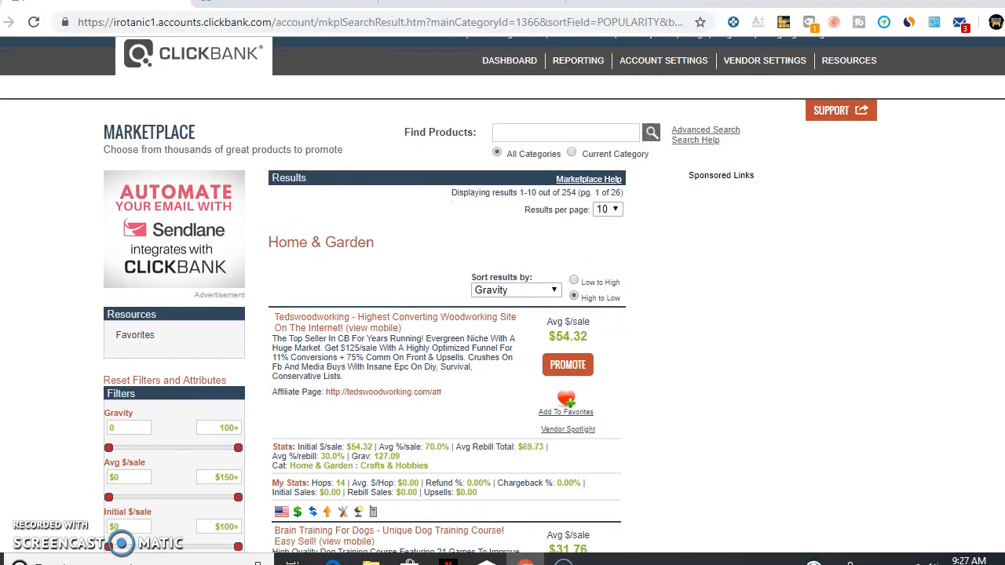
{"action": "scroll", "coordinate": [502, 294], "scroll_direction": "up", "scroll_amount": 1}
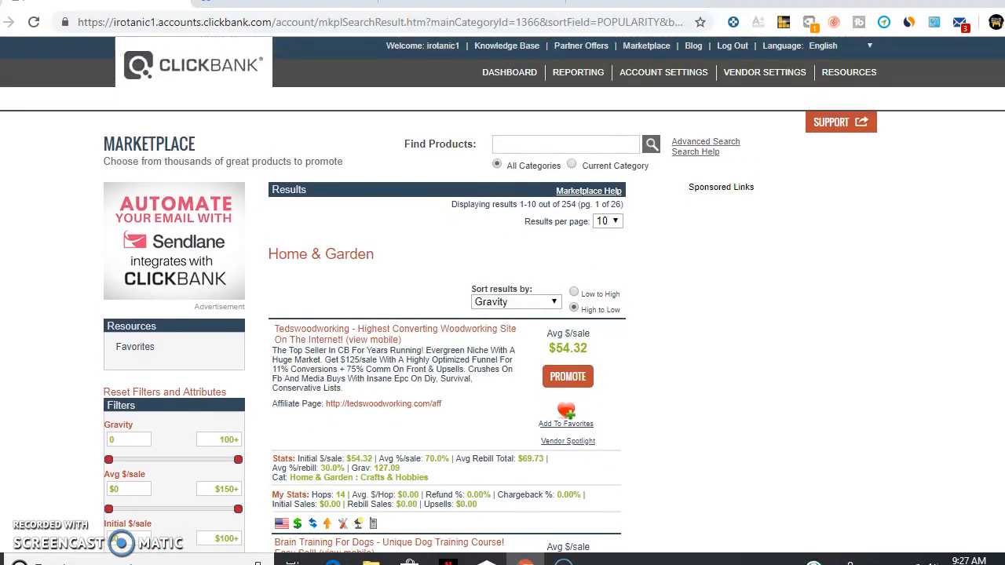
{"action": "scroll", "coordinate": [503, 294], "scroll_direction": "down", "scroll_amount": 2}
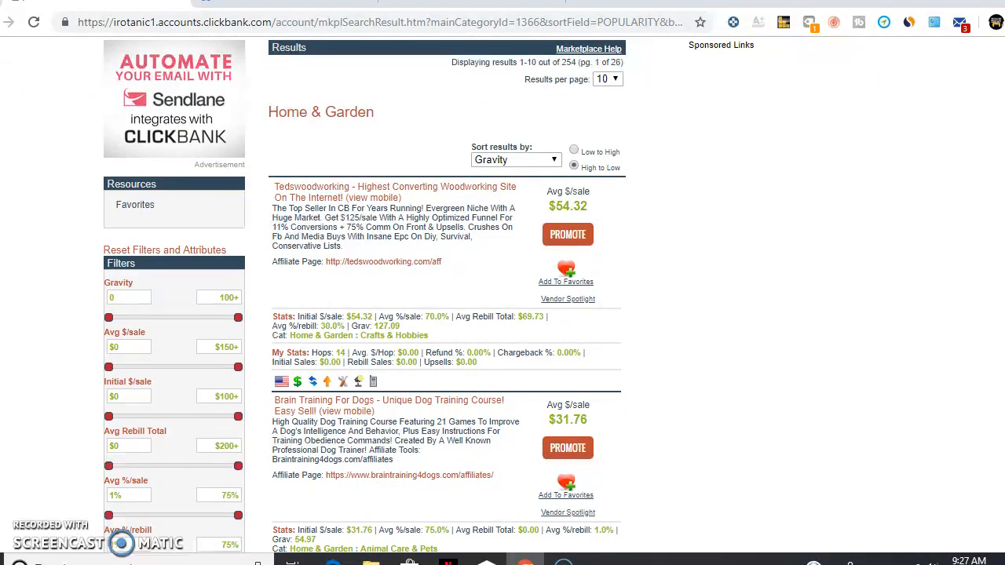
{"action": "scroll", "coordinate": [502, 294], "scroll_direction": "up", "scroll_amount": 1}
{"action": "scroll", "coordinate": [502, 294], "scroll_direction": "up", "scroll_amount": 1}
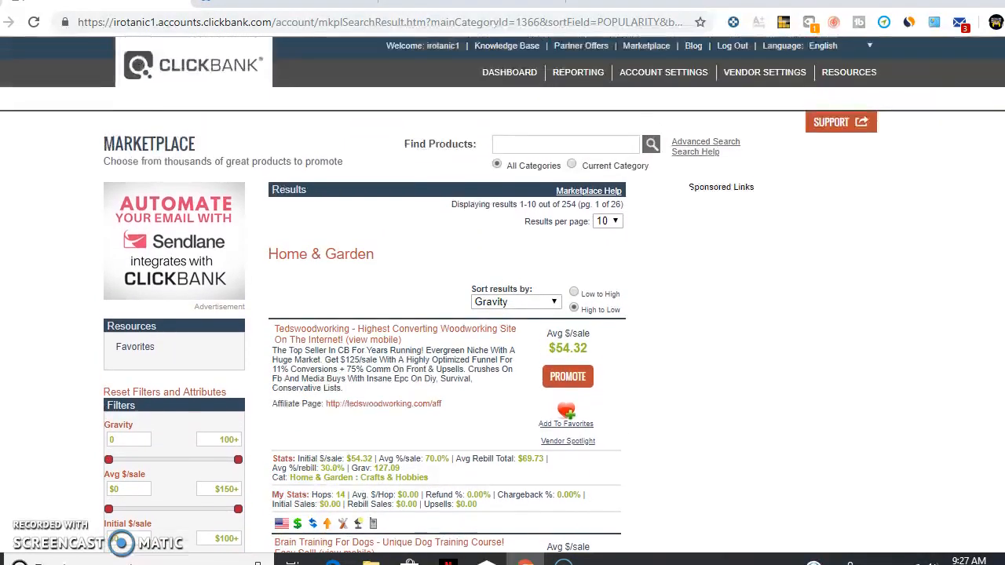
{"action": "scroll", "coordinate": [502, 295], "scroll_direction": "down", "scroll_amount": 1}
{"action": "scroll", "coordinate": [502, 294], "scroll_direction": "up", "scroll_amount": 1}
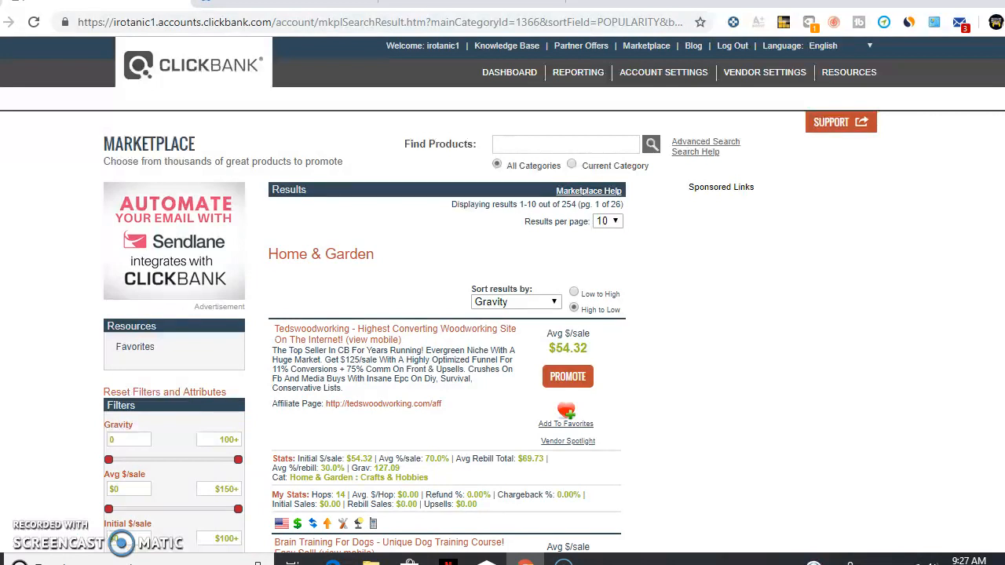
- Open the ClickBank Marketplace start page and browse to the Home & Garden category
{"action": "left_click", "coordinate": [646, 47]}
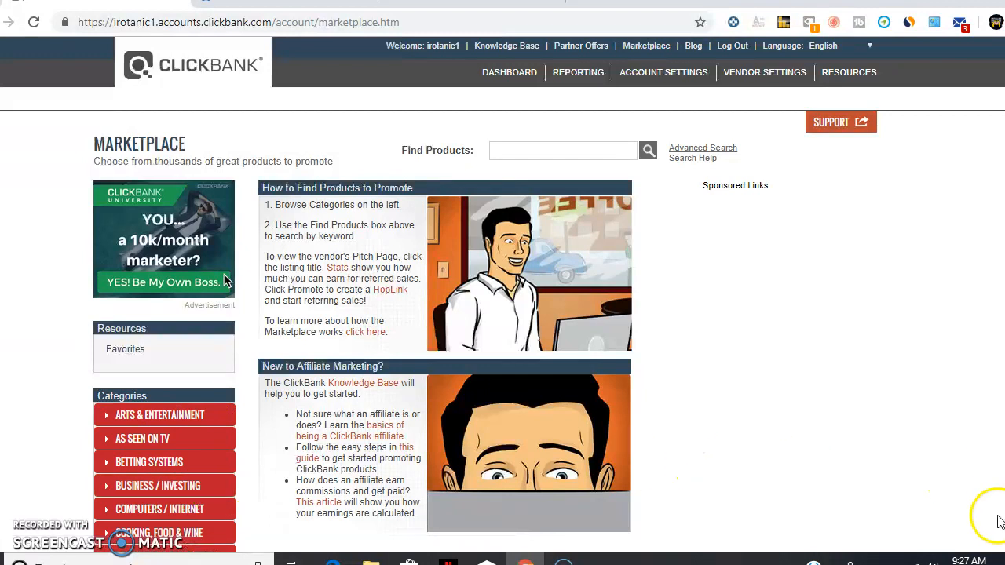
{"action": "scroll", "coordinate": [225, 280], "scroll_direction": "down", "scroll_amount": 3}
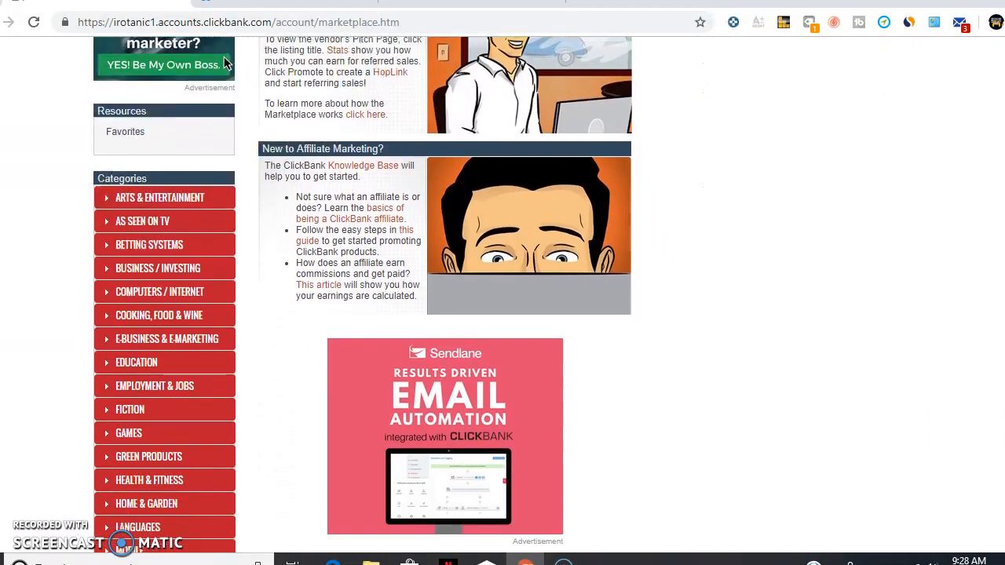
{"action": "scroll", "coordinate": [363, 294], "scroll_direction": "down", "scroll_amount": 1}
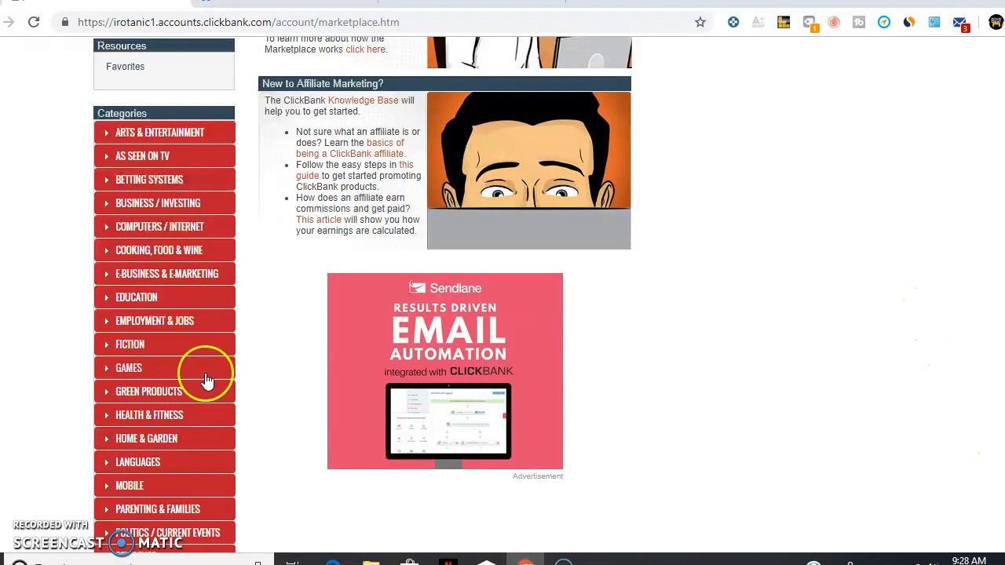
{"action": "left_click", "coordinate": [167, 443]}
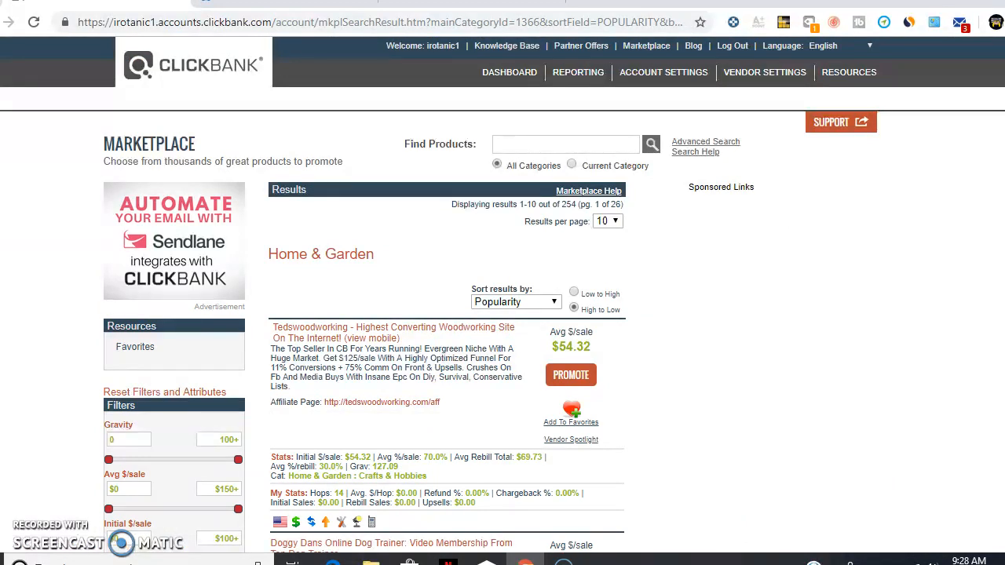
- Sort the Home & Garden product results by Gravity
{"action": "scroll", "coordinate": [502, 294], "scroll_direction": "down", "scroll_amount": 2}
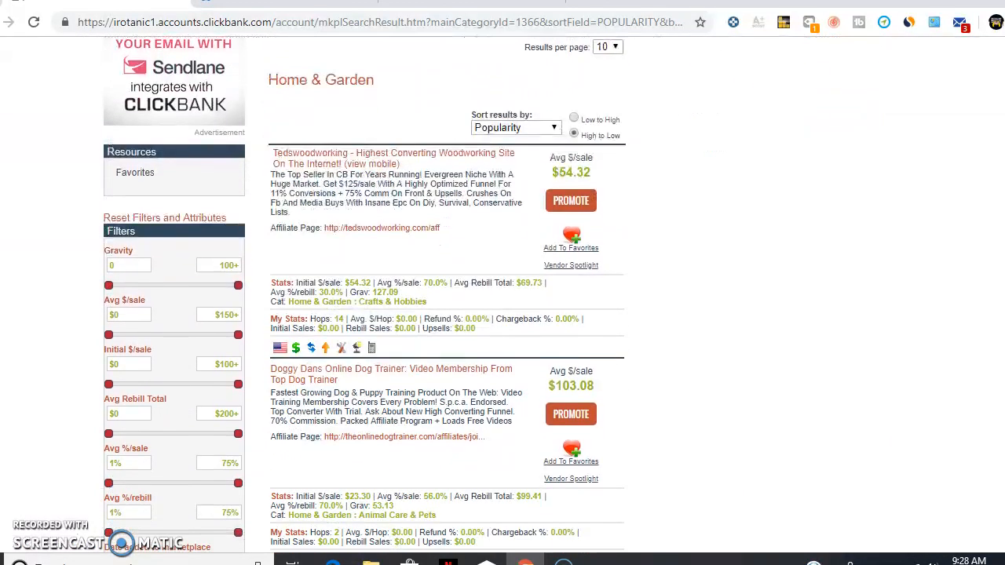
{"action": "scroll", "coordinate": [502, 295], "scroll_direction": "down", "scroll_amount": 1}
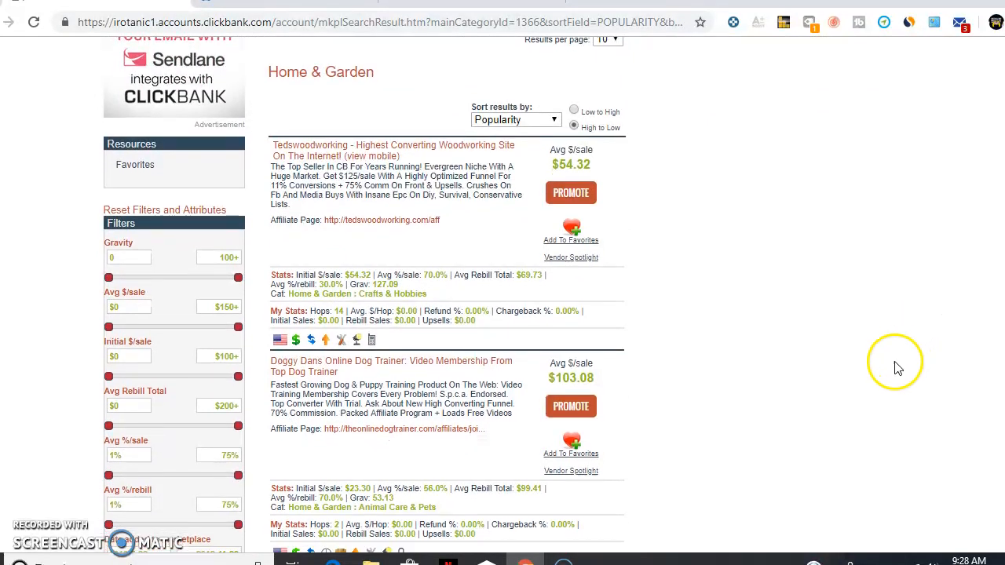
{"action": "left_click", "coordinate": [510, 124]}
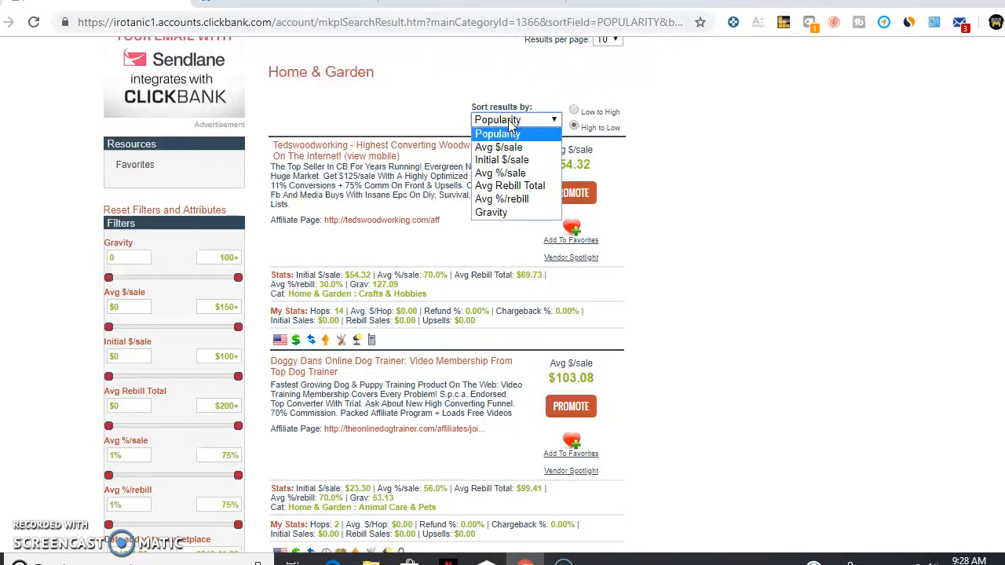
{"action": "left_click", "coordinate": [492, 214]}
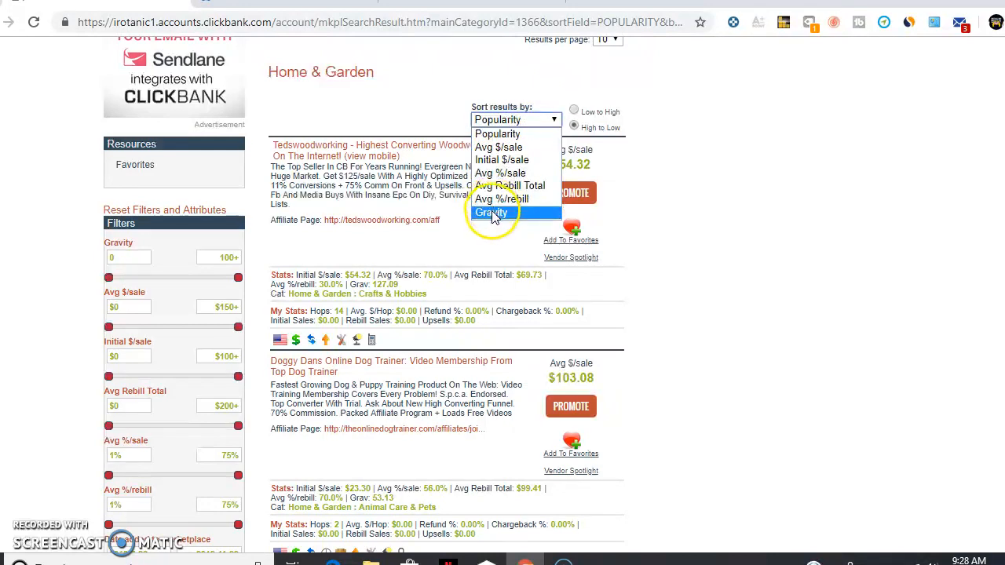
{"action": "left_click", "coordinate": [492, 213]}
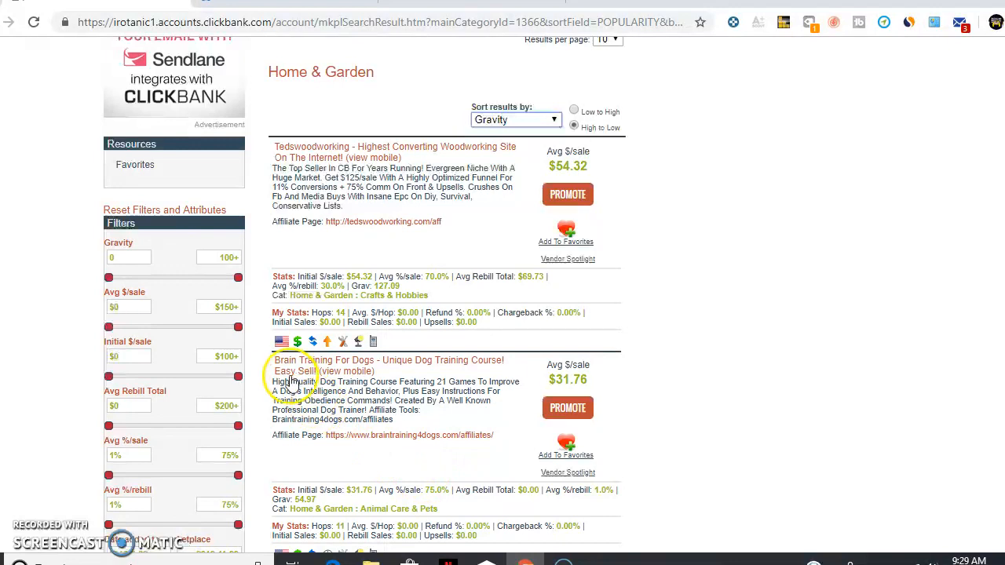
- Open the sales page of the Brain Training For Dogs product and look through its content
{"action": "left_click", "coordinate": [369, 363]}
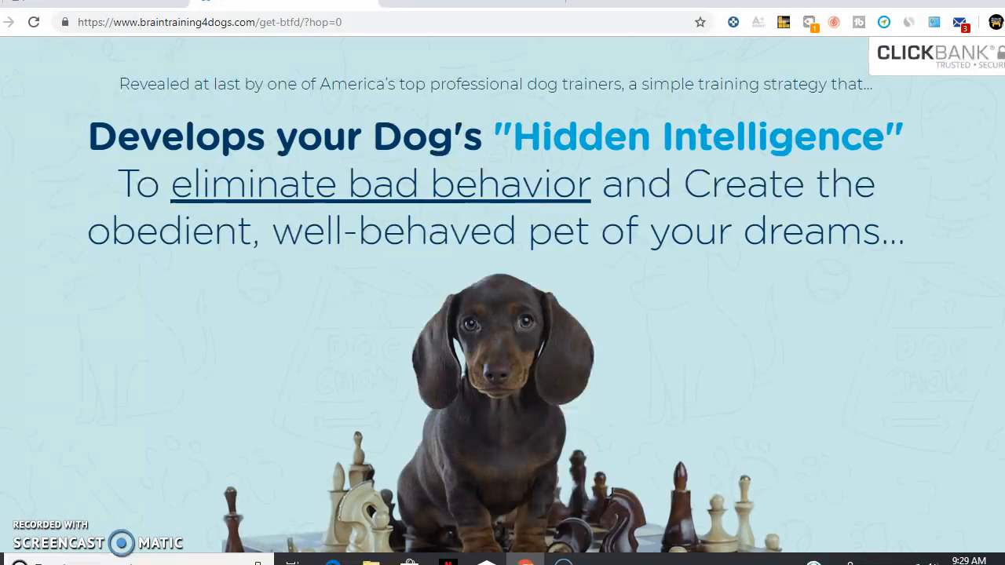
{"action": "scroll", "coordinate": [502, 295], "scroll_direction": "down", "scroll_amount": 20}
{"action": "scroll", "coordinate": [503, 295], "scroll_direction": "up", "scroll_amount": 5}
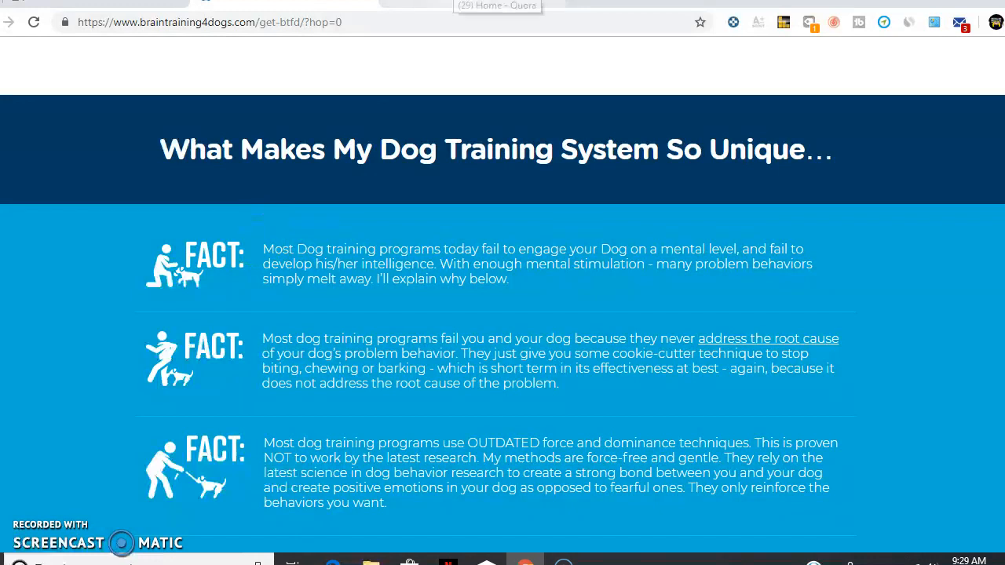
- Switch to Quora and enter "what is the best way to promote" as the search query
{"action": "left_click", "coordinate": [471, 4]}
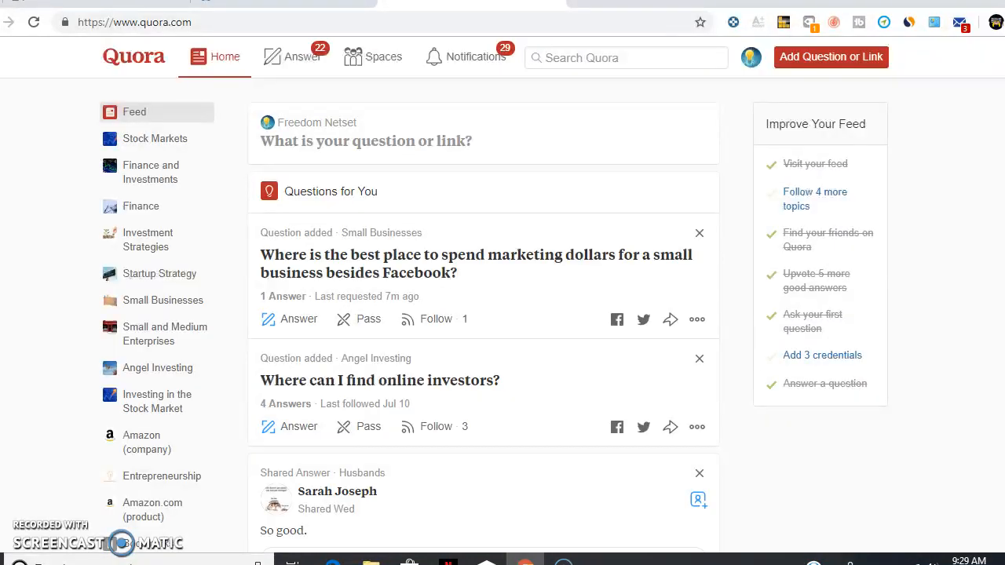
{"action": "left_click", "coordinate": [658, 62]}
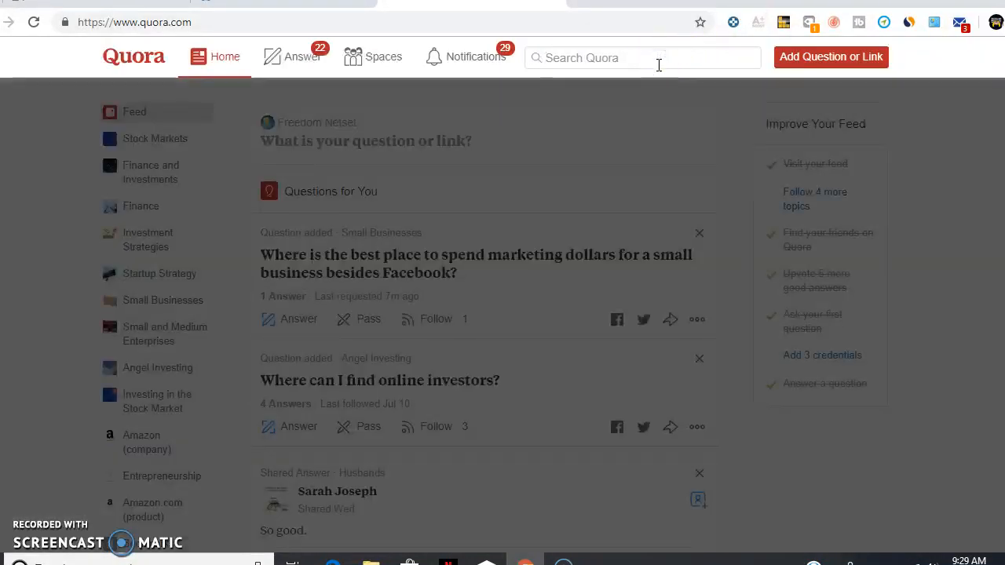
{"action": "type", "text": "what"}
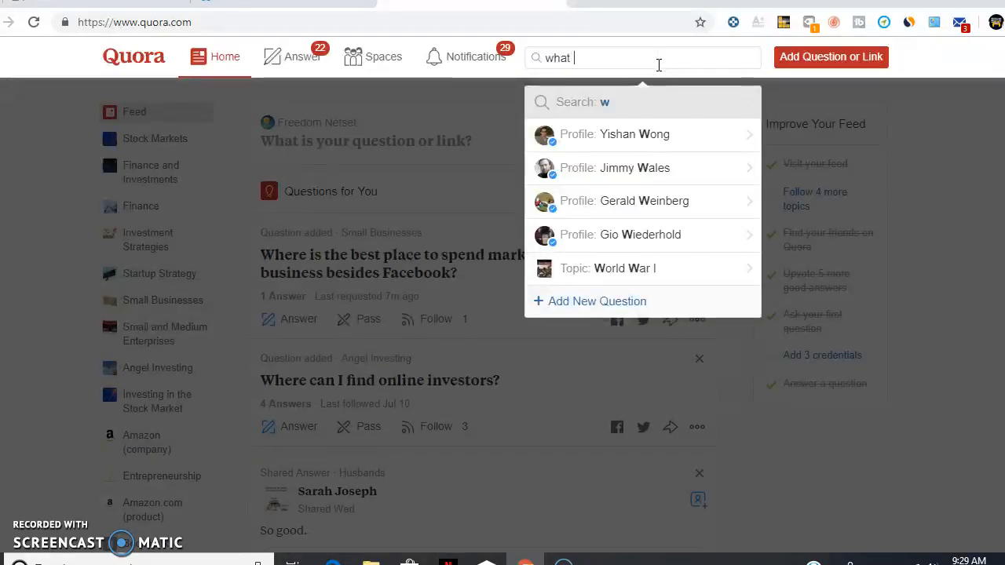
{"action": "type", "text": " is the"}
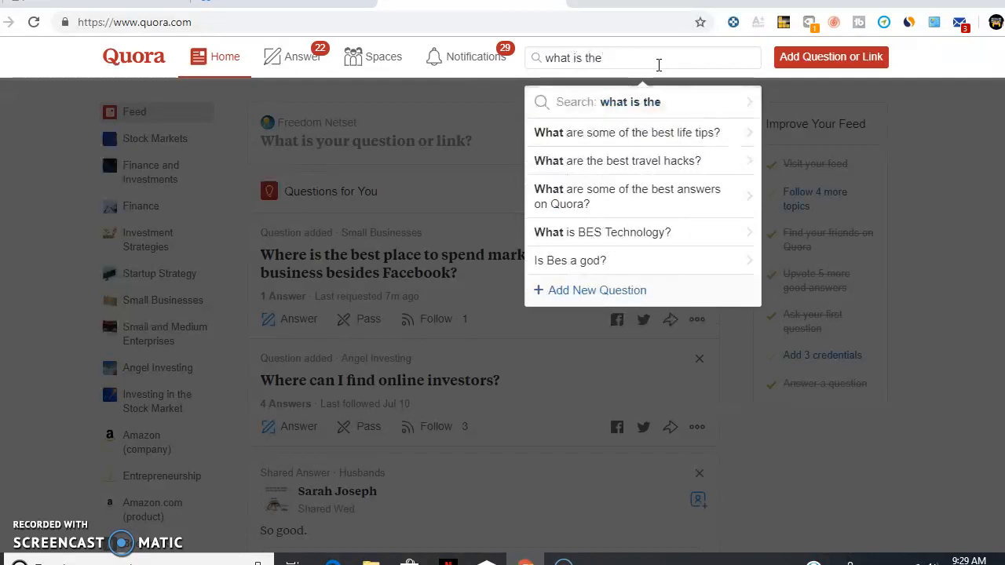
{"action": "type", "text": " b"}
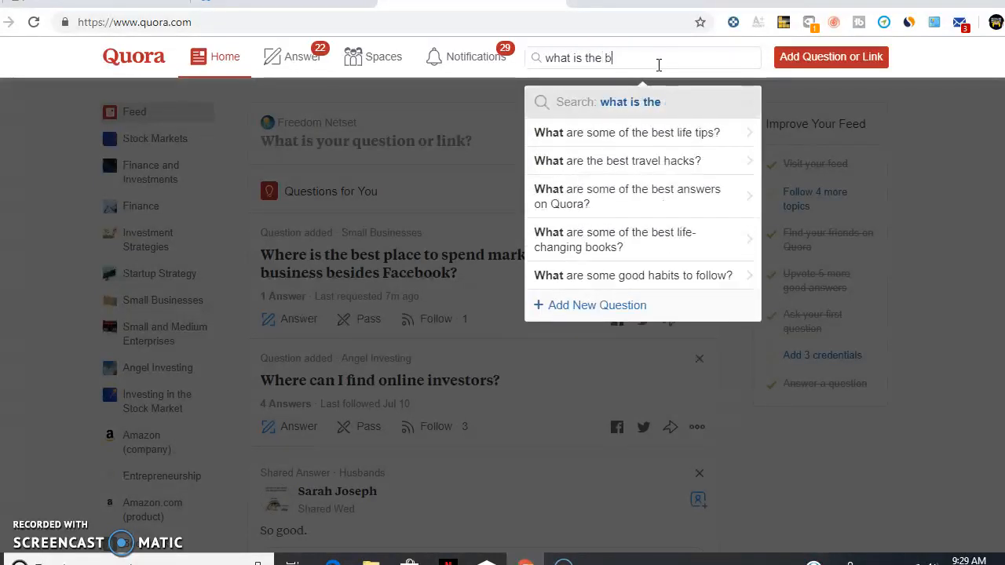
{"action": "type", "text": "est w"}
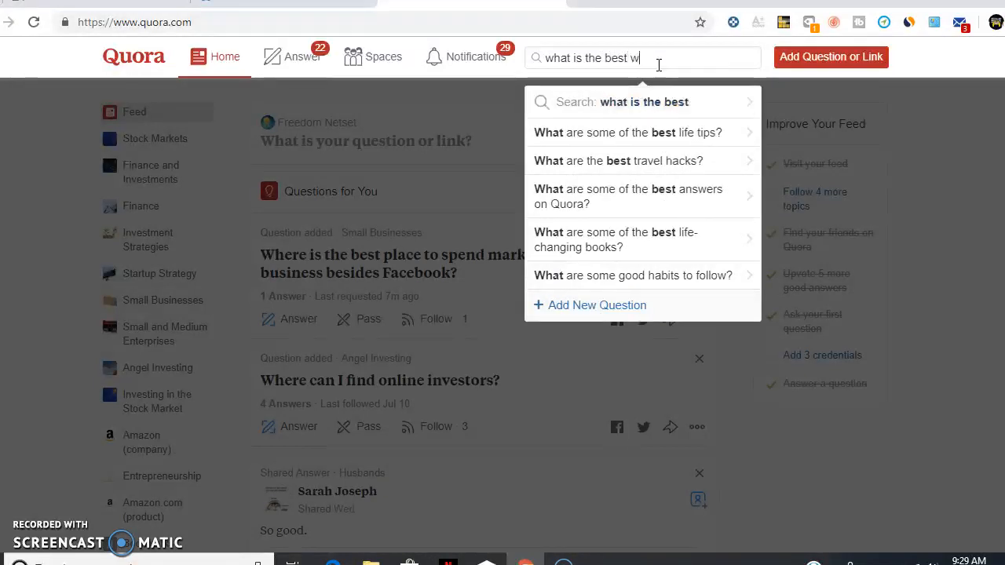
{"action": "type", "text": "ay to prom"}
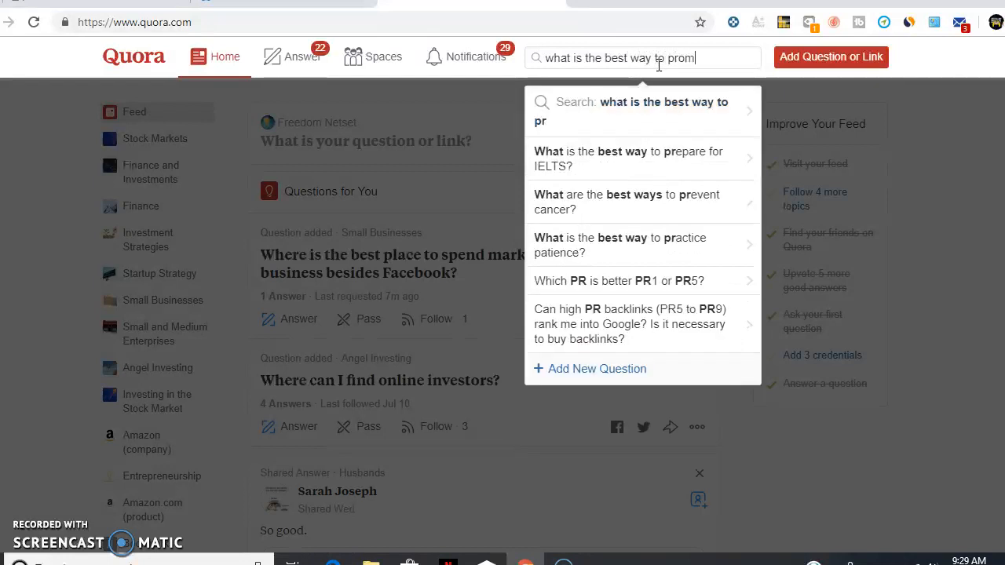
{"action": "type", "text": "ote"}
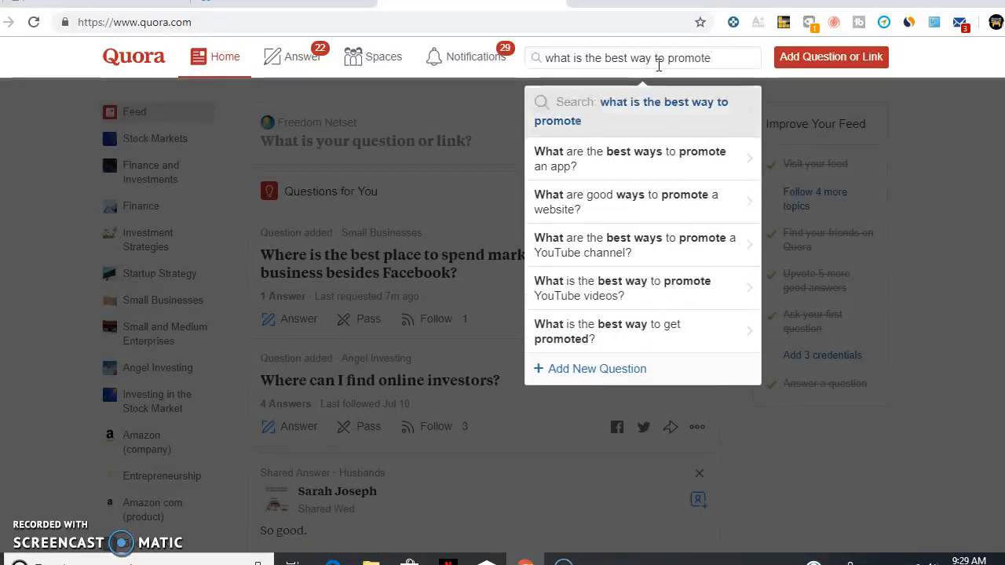
- Change the Quora search query to "what is the best way to train dogs brain"
{"action": "key", "text": "BackSpace"}
{"action": "key", "text": "BackSpace"}
{"action": "key", "text": "BackSpace"}
{"action": "key", "text": "BackSpace"}
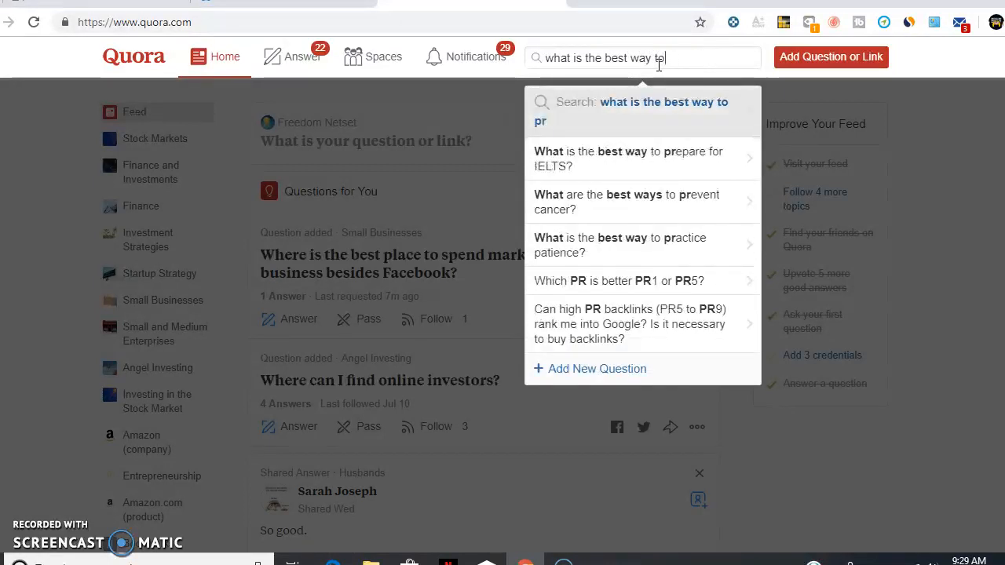
{"action": "key", "text": "BackSpace"}
{"action": "type", "text": "trs"}
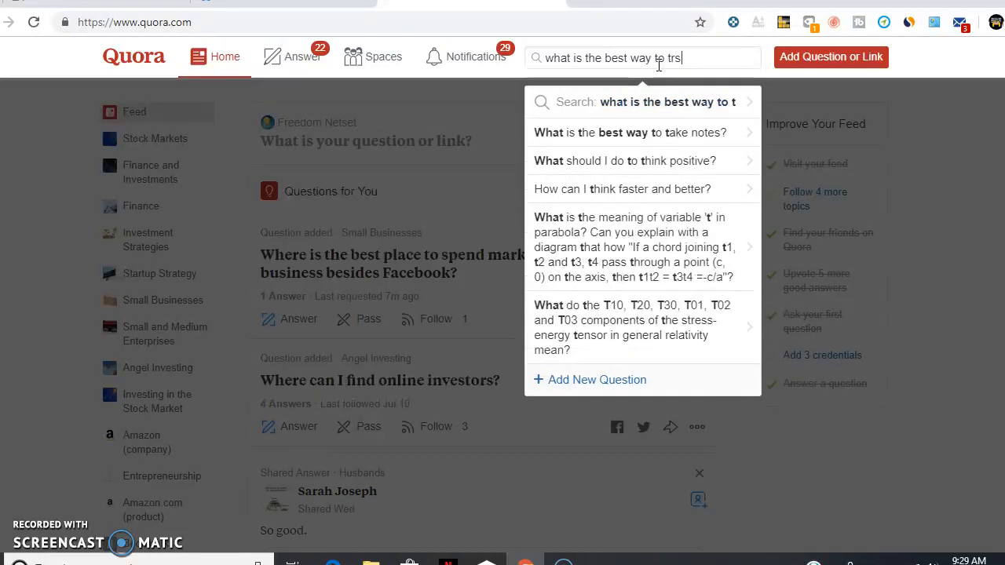
{"action": "key", "text": "BackSpace"}
{"action": "type", "text": "ain"}
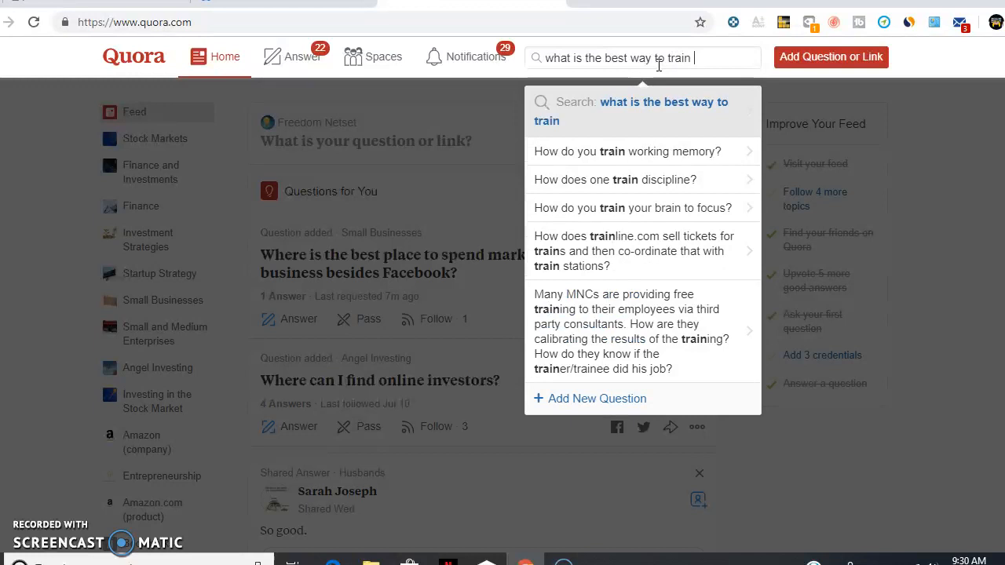
{"action": "type", "text": " dogs  b"}
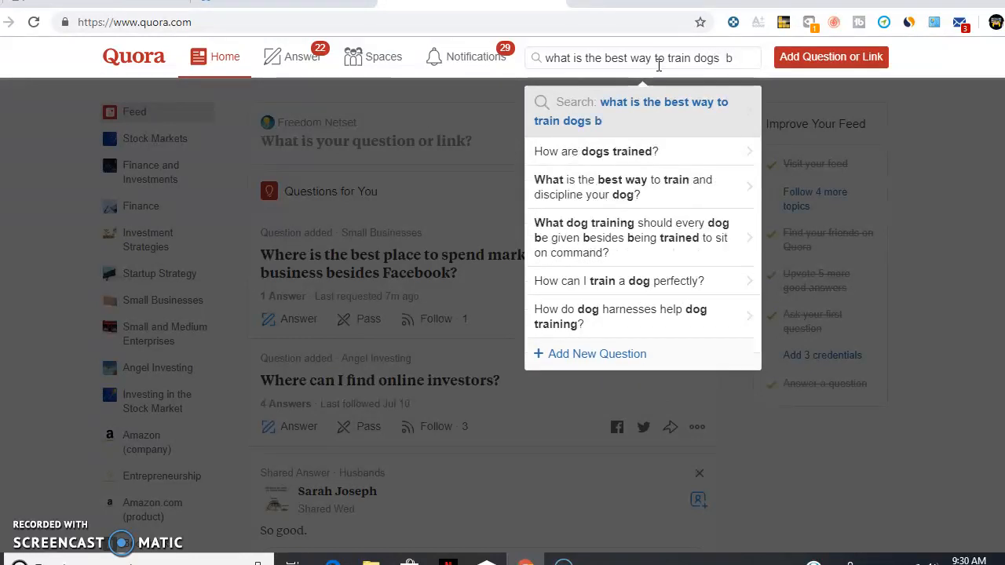
{"action": "type", "text": "ra"}
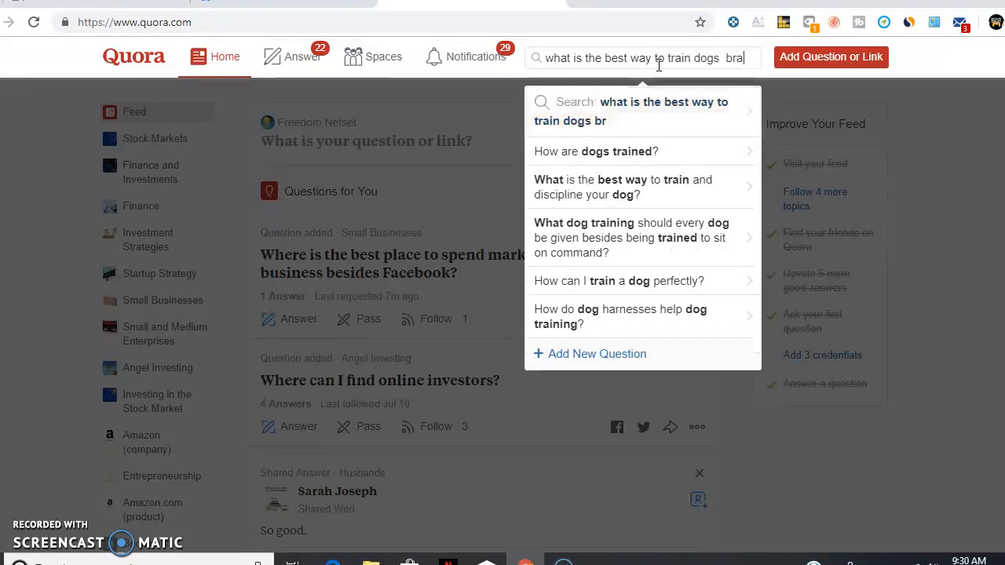
{"action": "type", "text": "in"}
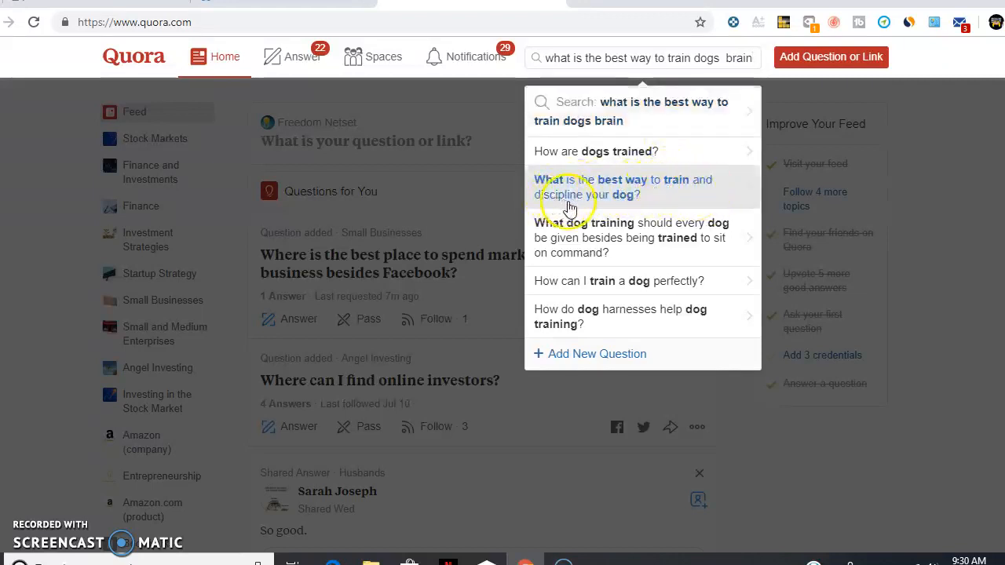
- Open the suggested question "What is the best way to train and discipline your dog?" and start an answer to it
{"action": "left_click", "coordinate": [707, 196]}
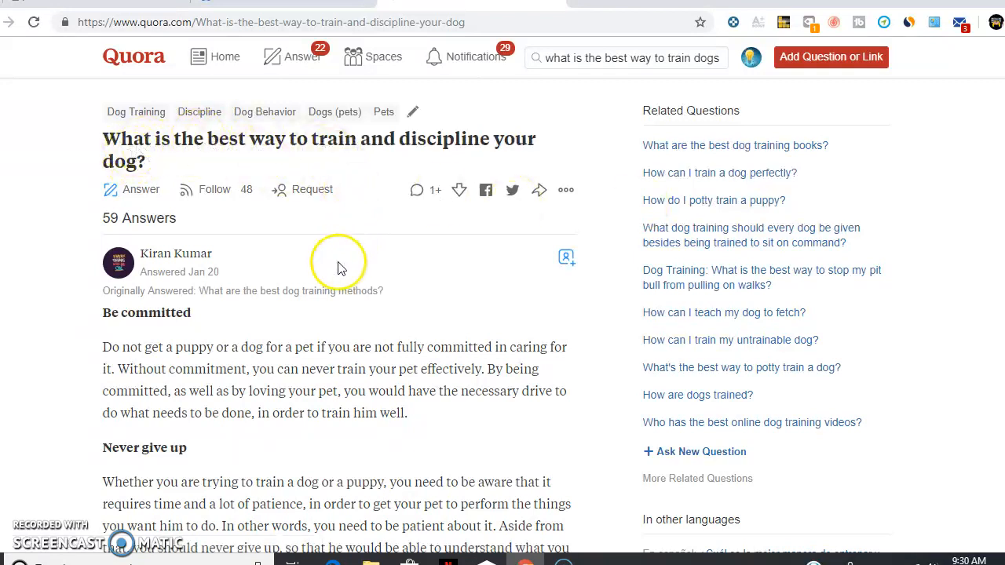
{"action": "left_click", "coordinate": [147, 191]}
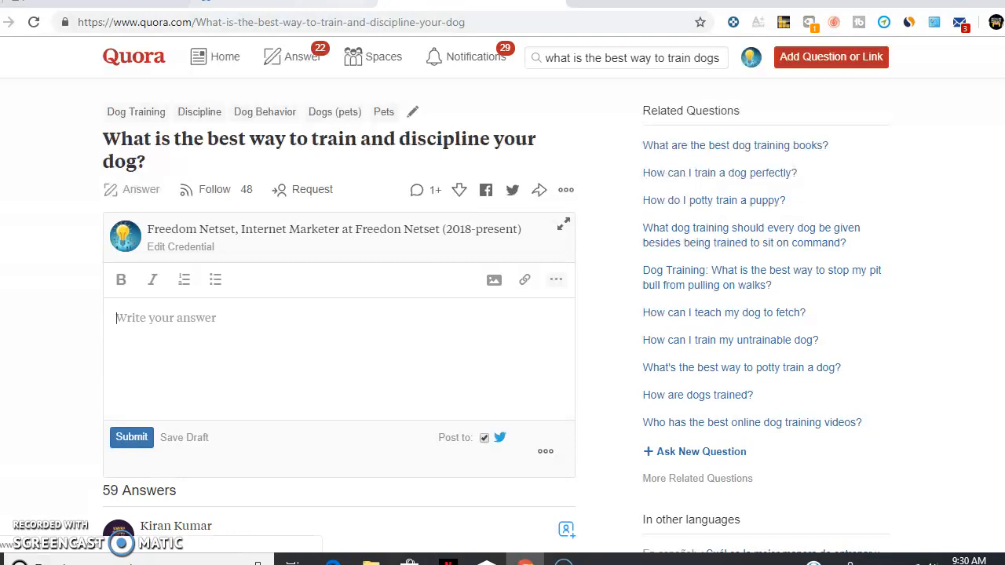
{"action": "left_click", "coordinate": [314, 4]}
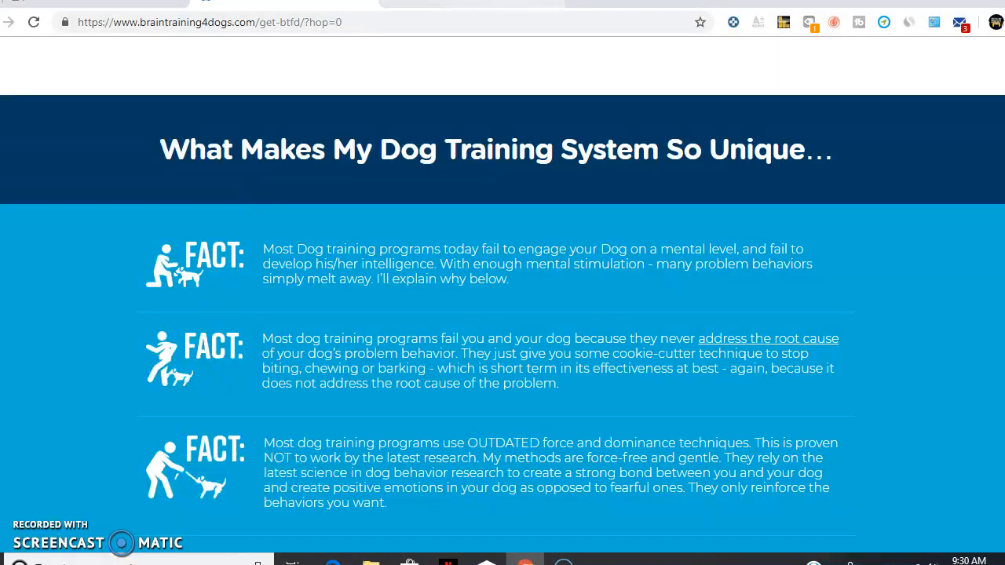
{"action": "left_click", "coordinate": [470, 4]}
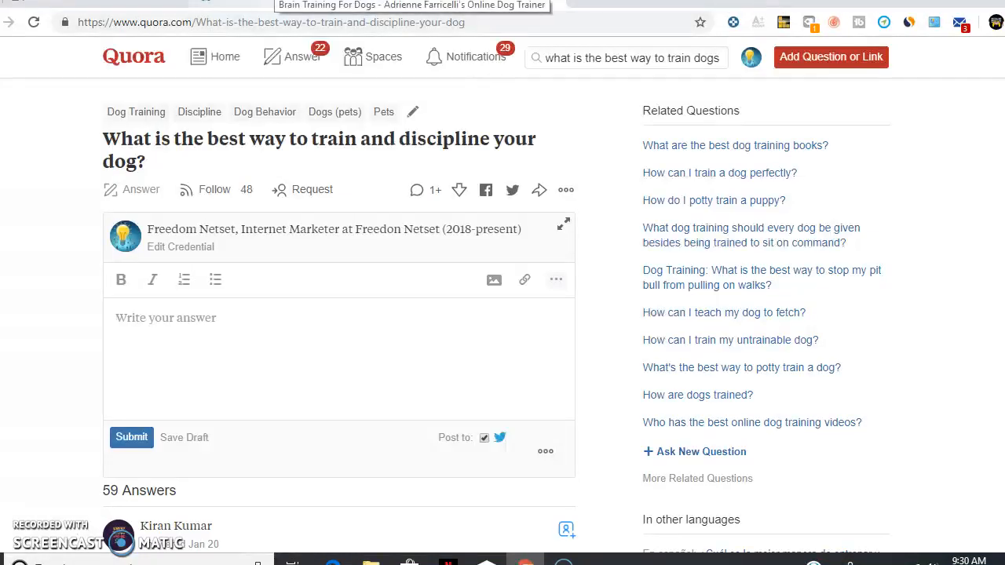
- Copy the first FACT paragraph from the Brain Training For Dogs sales page and paste it into the Quora answer
{"action": "left_click", "coordinate": [314, 4]}
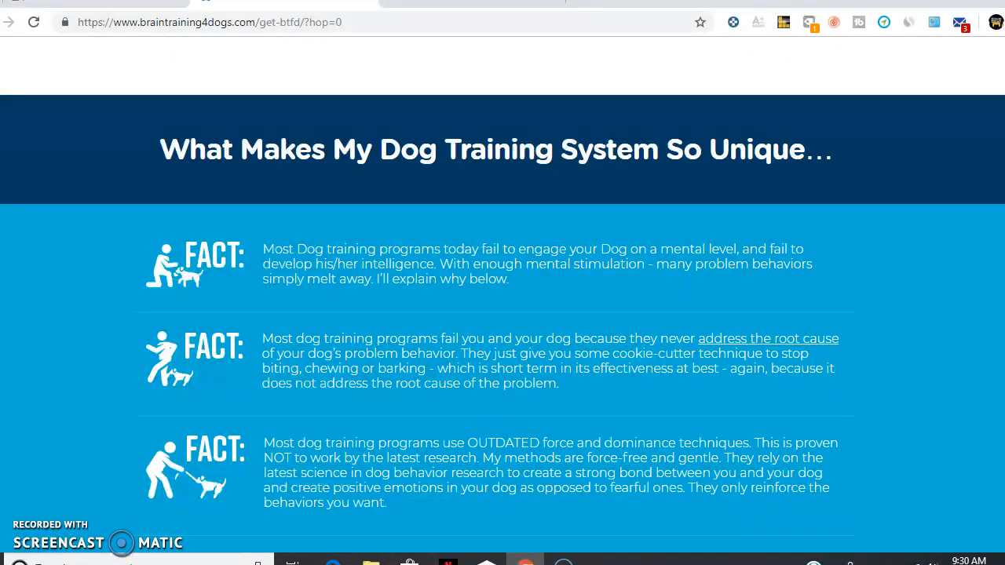
{"action": "left_click_drag", "start_coordinate": [249, 233], "coordinate": [423, 321]}
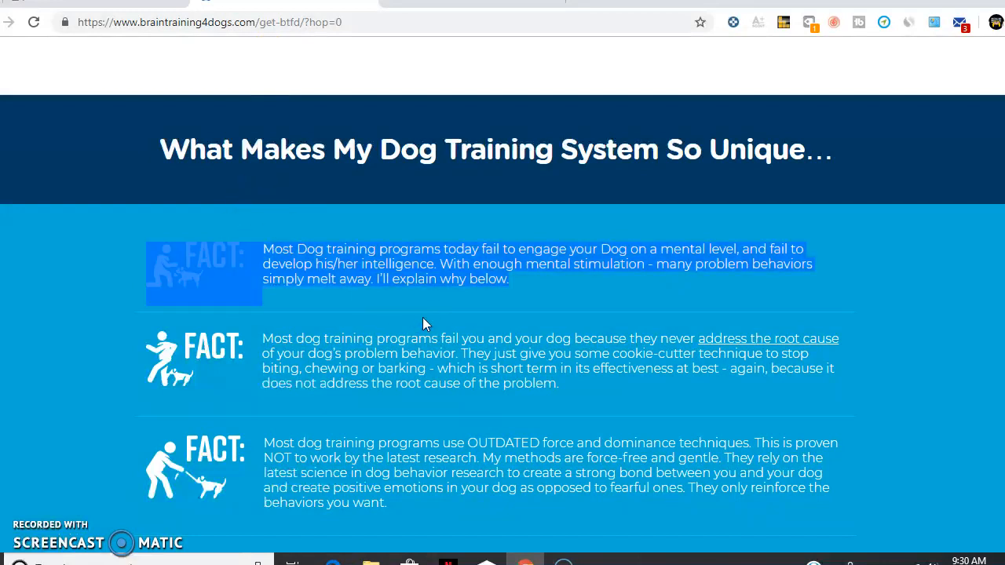
{"action": "right_click", "coordinate": [374, 266]}
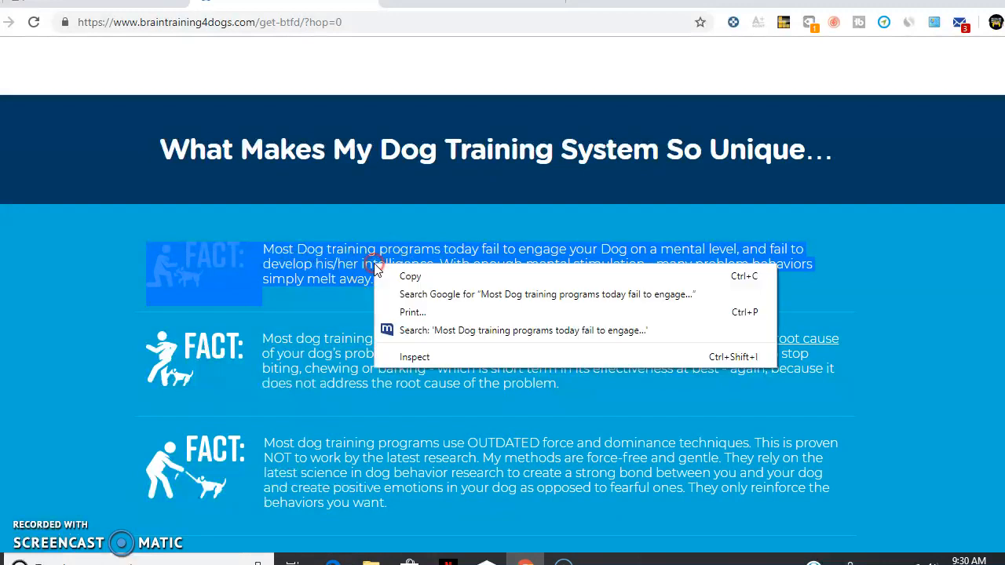
{"action": "left_click", "coordinate": [397, 276]}
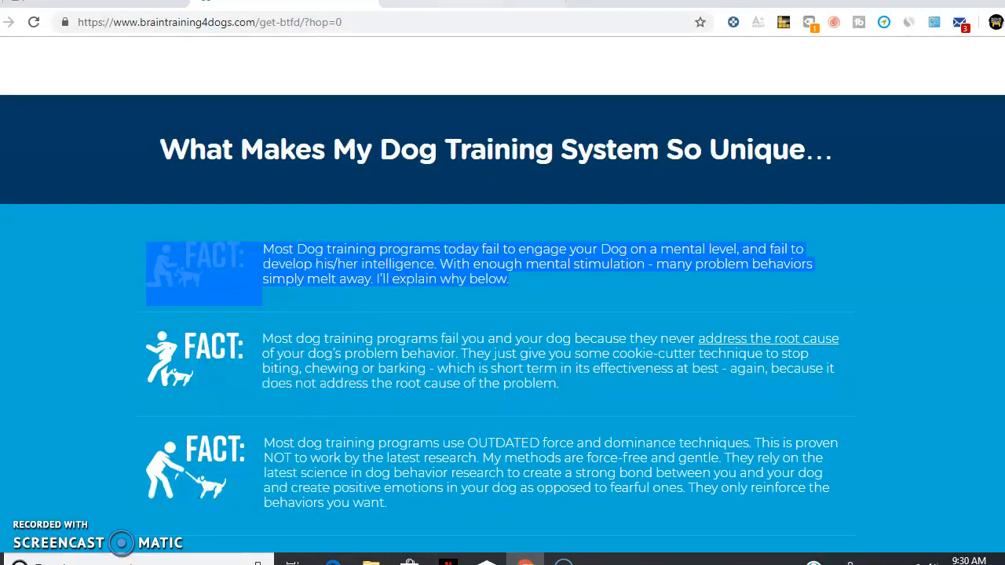
{"action": "key", "text": "ctrl+Tab"}
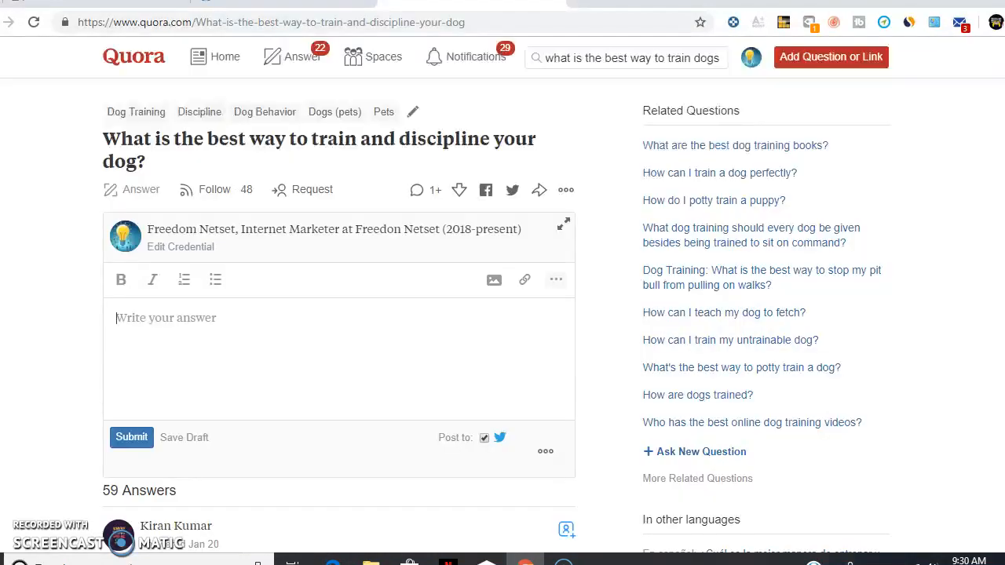
{"action": "right_click", "coordinate": [290, 322]}
{"action": "left_click", "coordinate": [346, 197]}
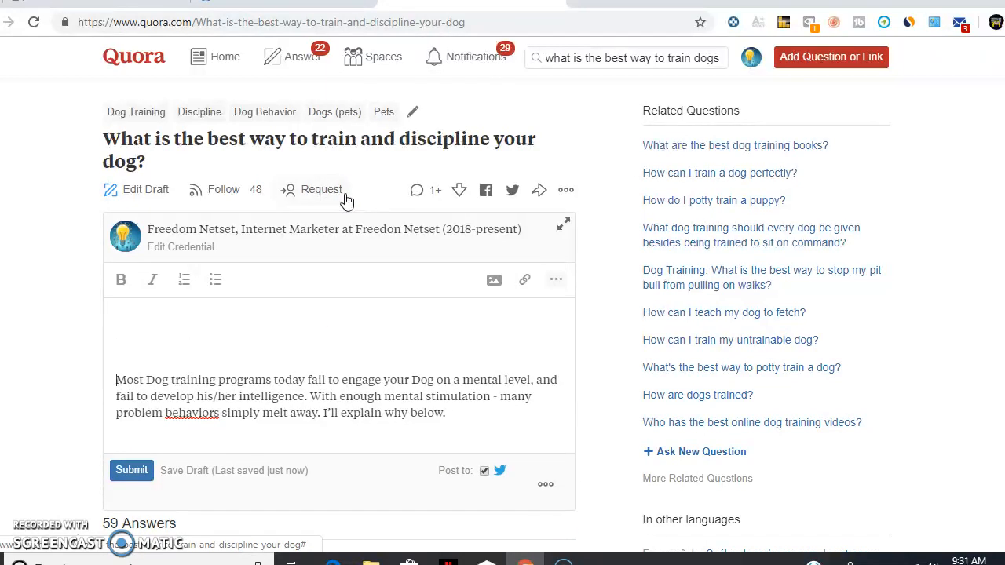
- Add the words "click here" at the end of the pasted paragraph and select them
{"action": "left_click", "coordinate": [450, 422]}
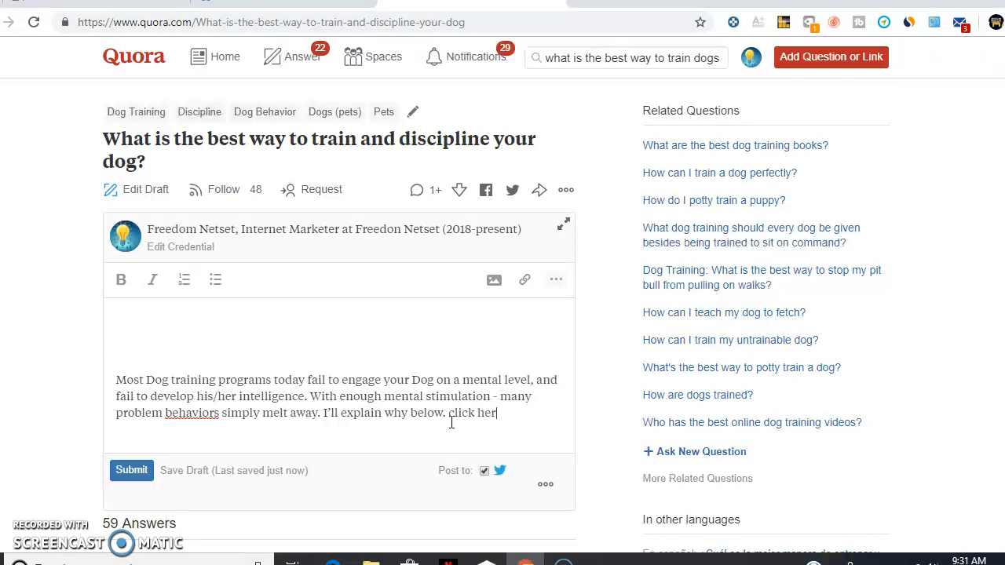
{"action": "left_click", "coordinate": [502, 411]}
{"action": "left_click_drag", "start_coordinate": [503, 410], "coordinate": [472, 408]}
- In the ClickBank results, generate a Brain Training For Dogs HopLink with tracking ID "dog", copy it and close the generator
{"action": "left_click", "coordinate": [277, 2]}
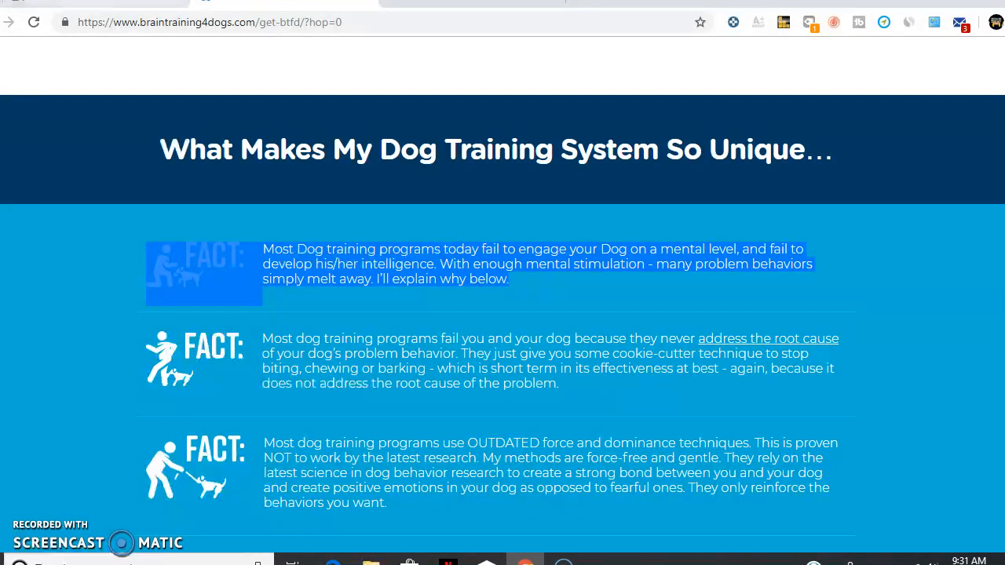
{"action": "left_click", "coordinate": [76, 3]}
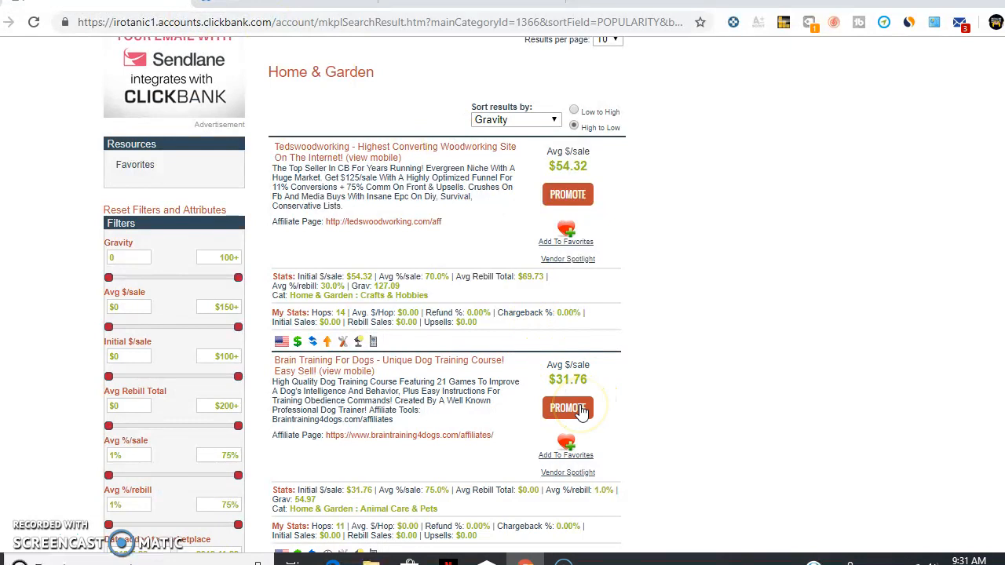
{"action": "left_click", "coordinate": [579, 408]}
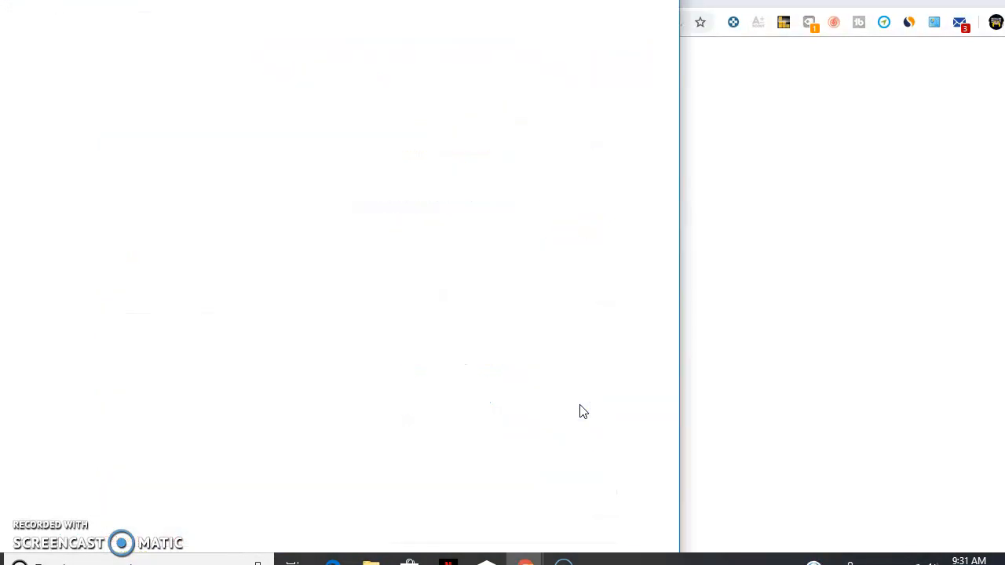
{"action": "left_click", "coordinate": [237, 153]}
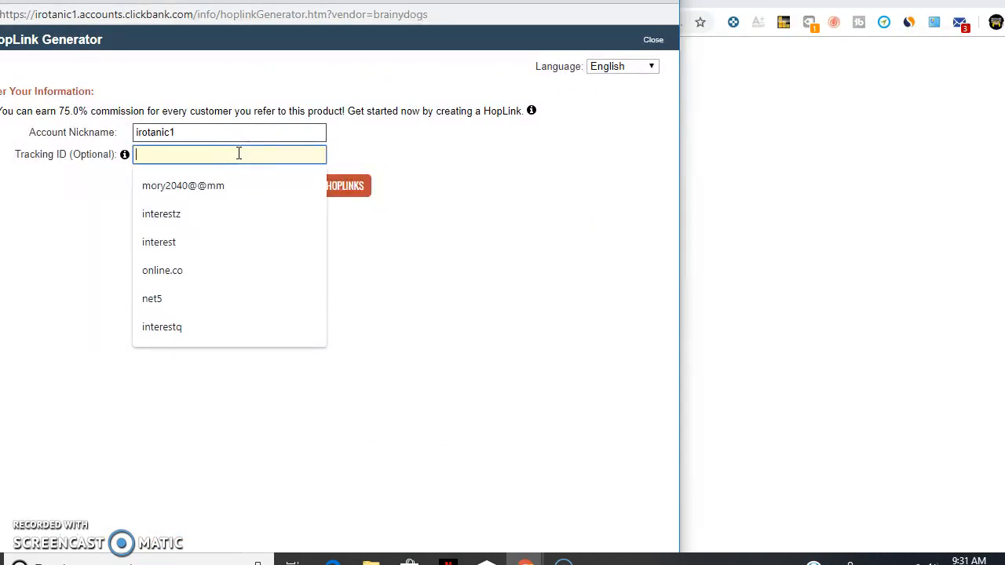
{"action": "type", "text": "dog"}
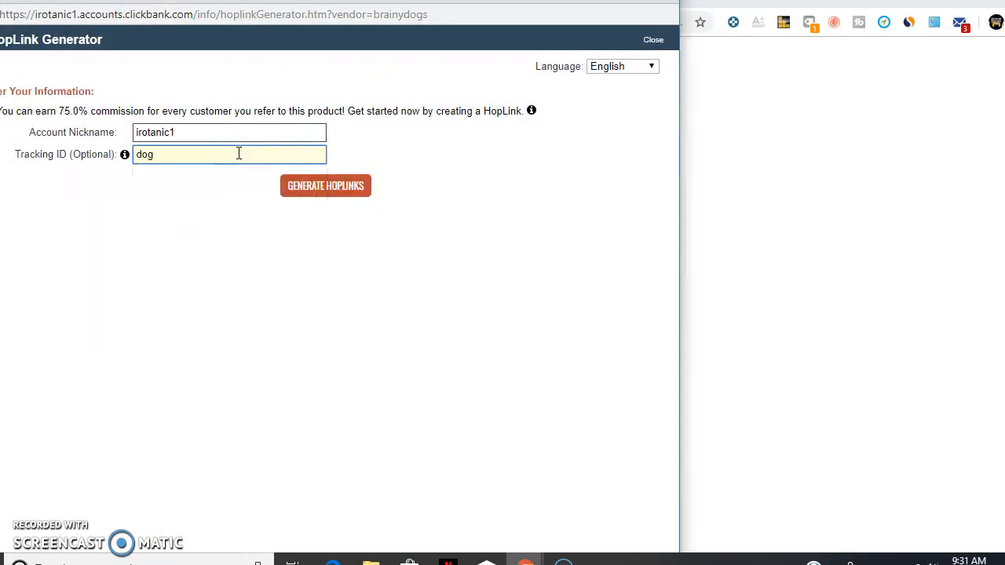
{"action": "left_click", "coordinate": [296, 185]}
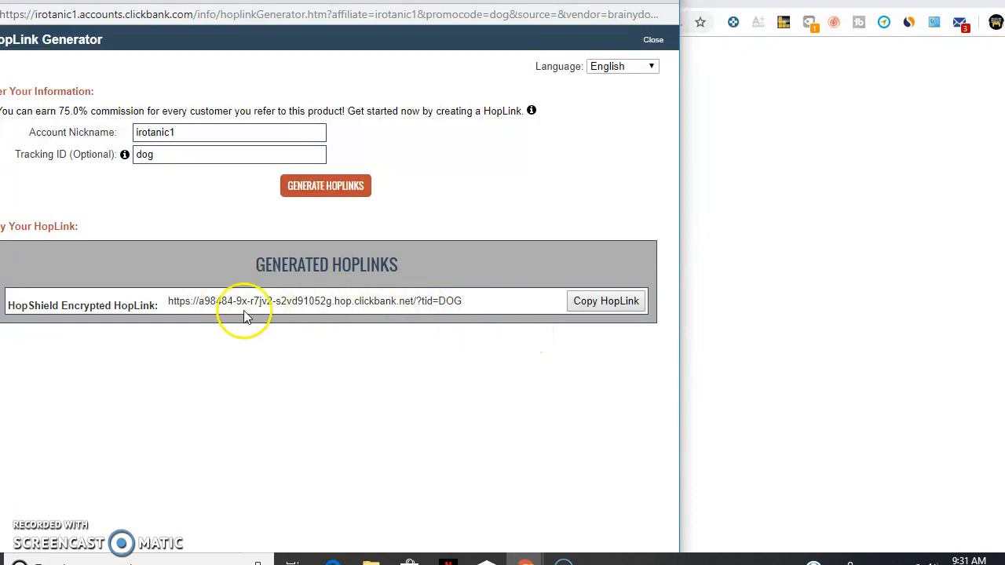
{"action": "left_click", "coordinate": [630, 300]}
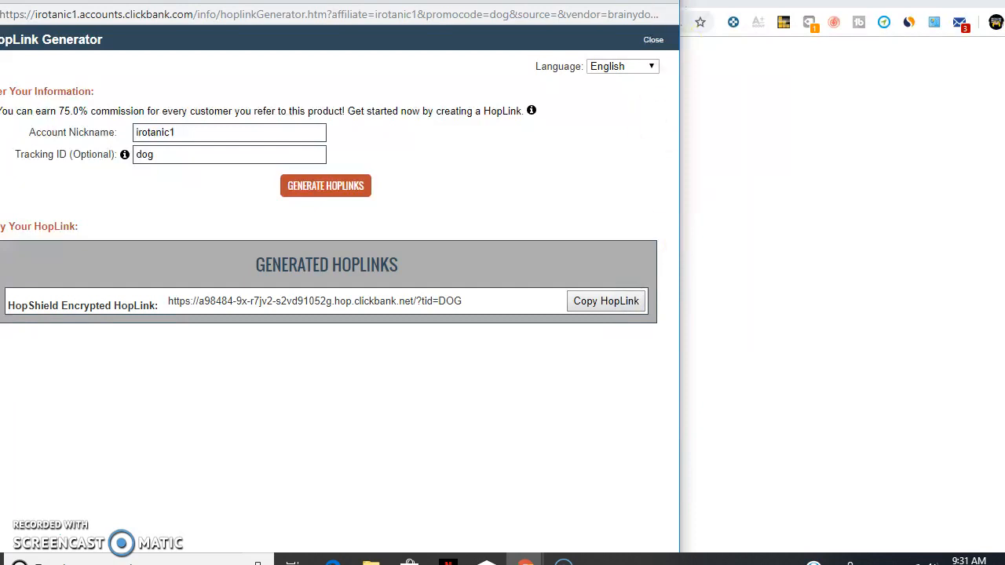
{"action": "left_click", "coordinate": [661, 1]}
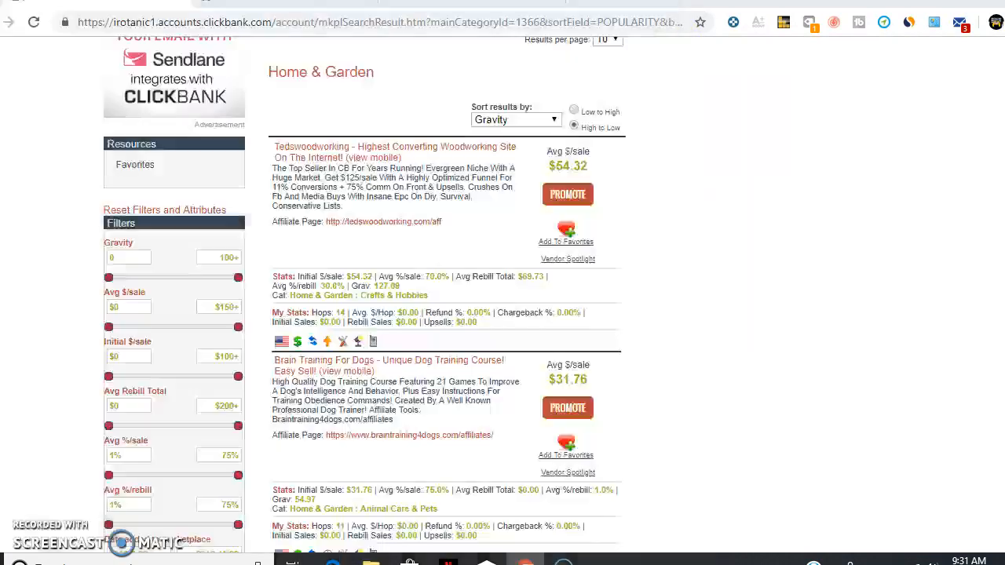
- Back in the Quora answer, link the words "click here" to the copied HopLink
{"action": "left_click", "coordinate": [472, 2]}
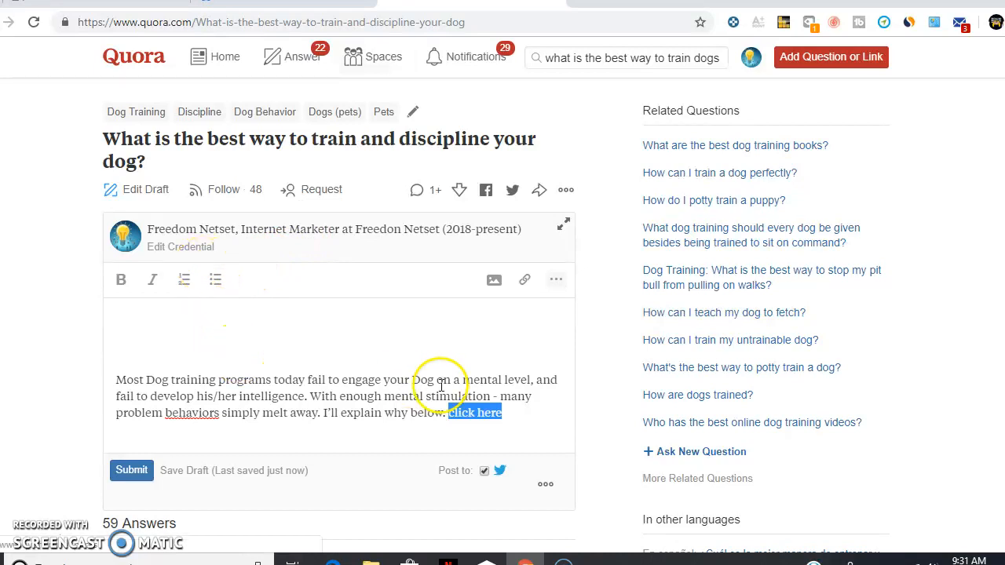
{"action": "left_click", "coordinate": [522, 281]}
{"action": "right_click", "coordinate": [289, 280]}
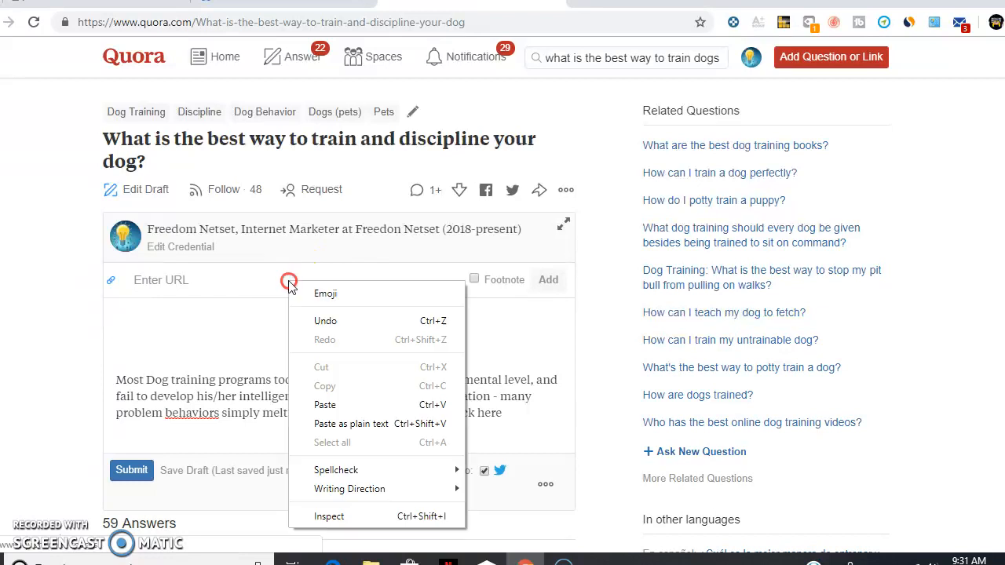
{"action": "left_click", "coordinate": [325, 405]}
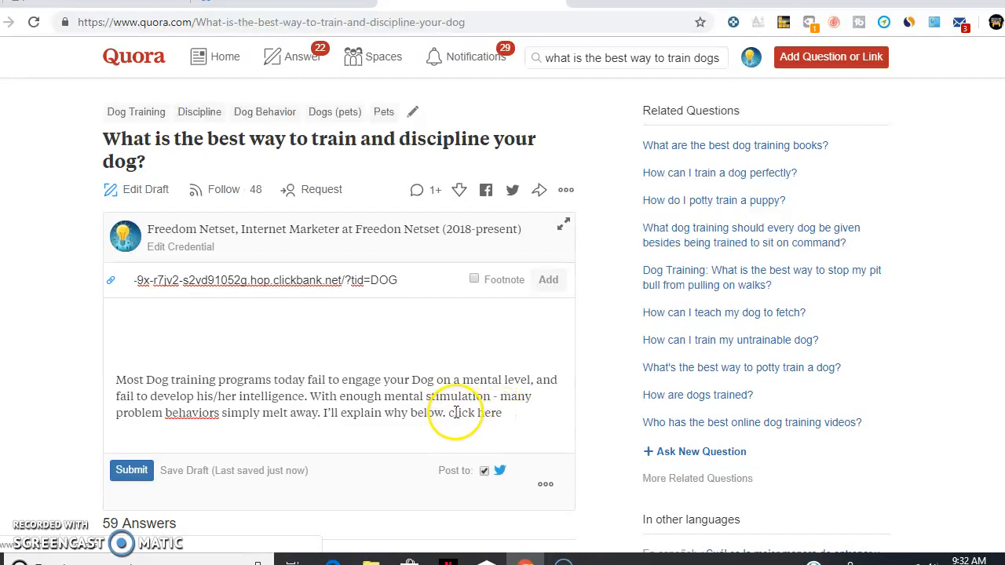
{"action": "left_click", "coordinate": [547, 284]}
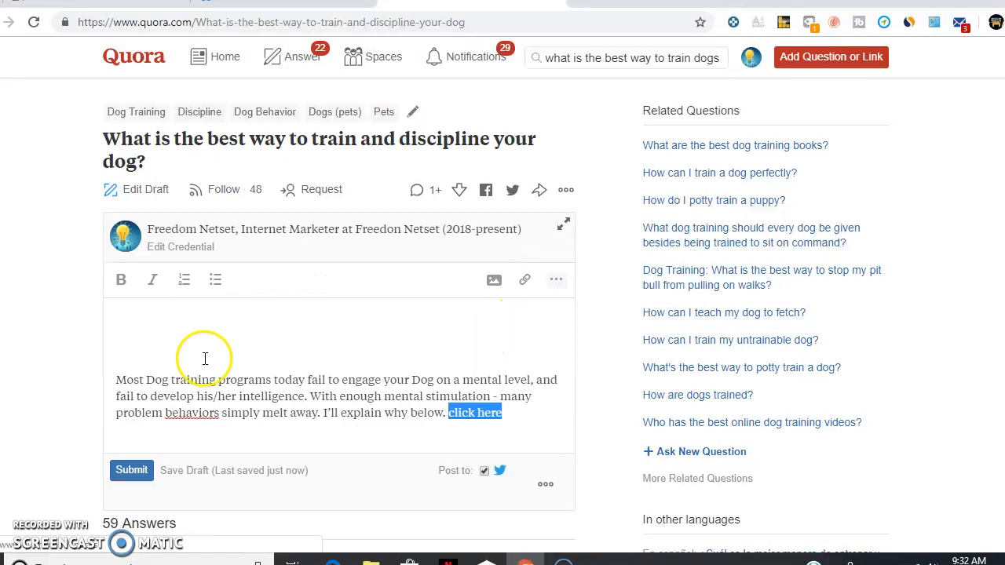
- Submit the finished answer to the dog training question
{"action": "left_click", "coordinate": [72, 458]}
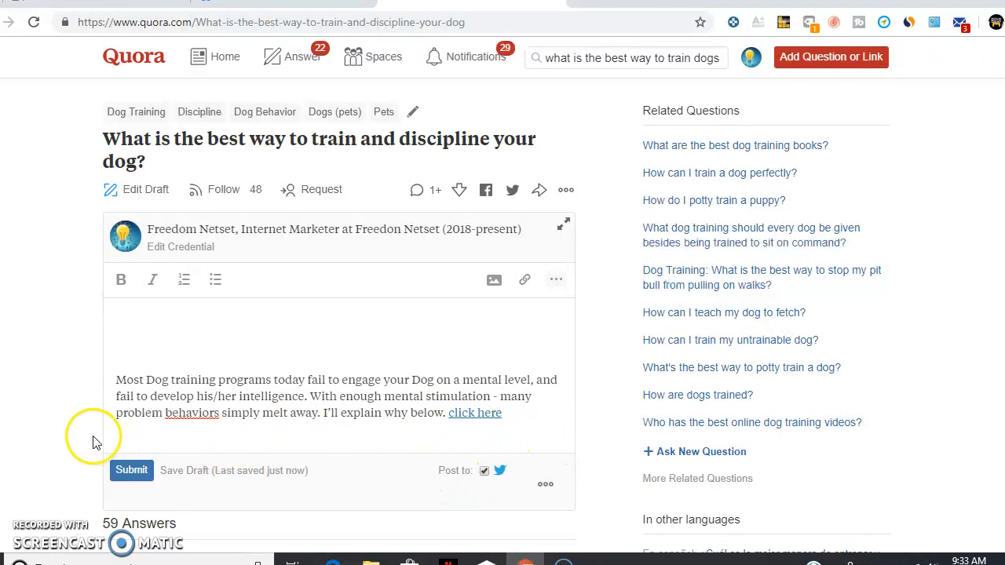
{"action": "left_click", "coordinate": [125, 468]}
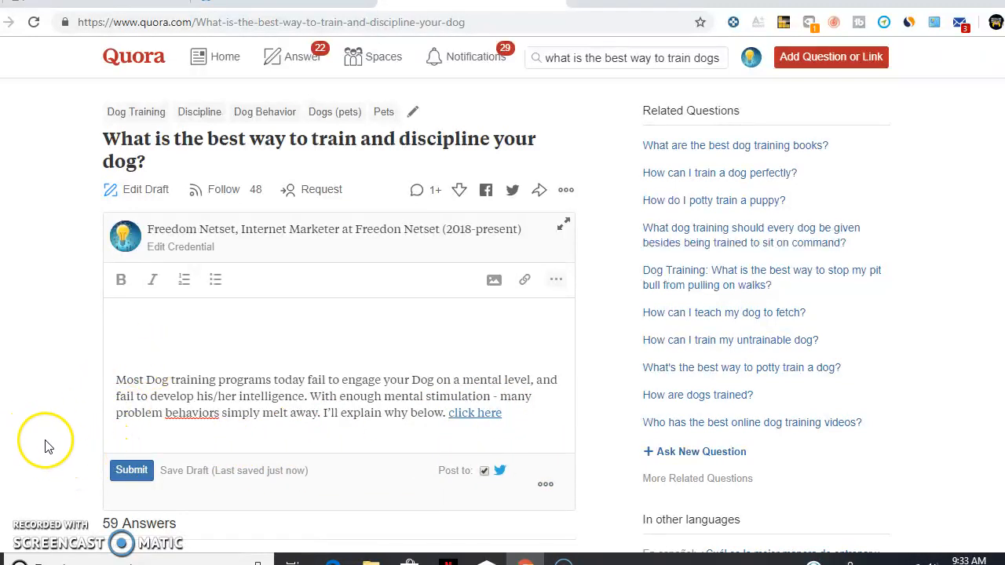
{"action": "left_click", "coordinate": [132, 471]}
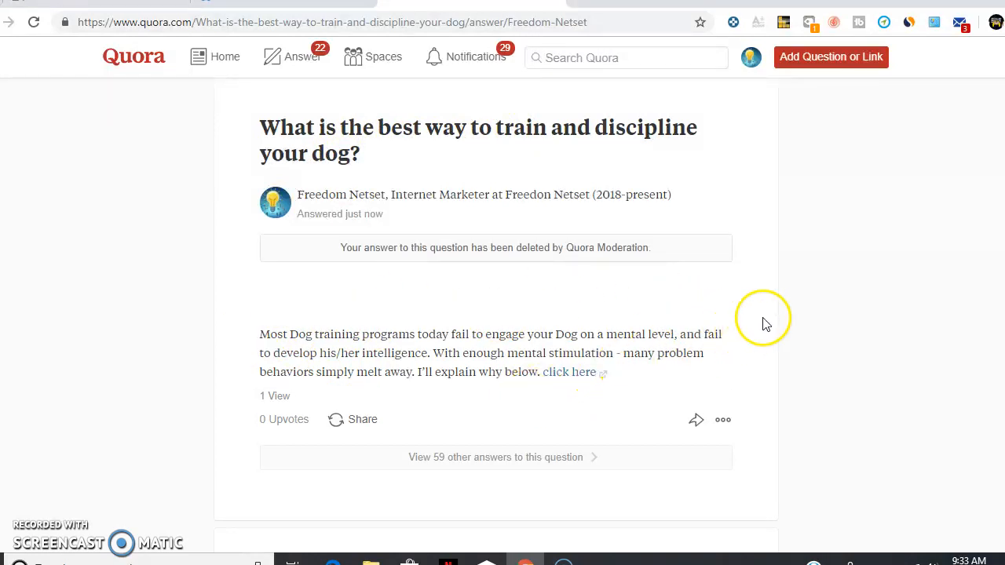
- Test the "click here" link in the posted answer and look through the sales page it opens
{"action": "left_click", "coordinate": [567, 380]}
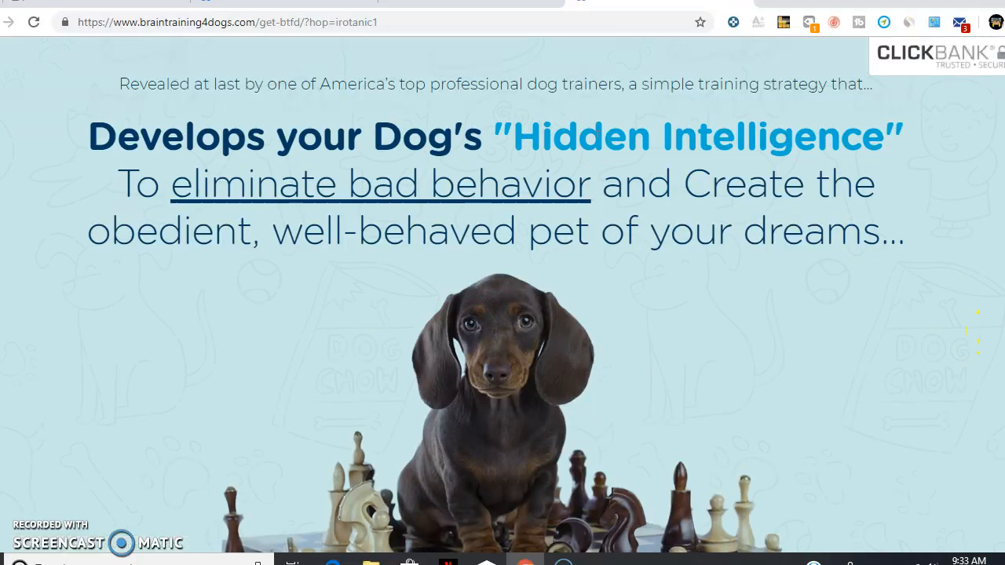
{"action": "scroll", "coordinate": [972, 332], "scroll_direction": "down", "scroll_amount": 15}
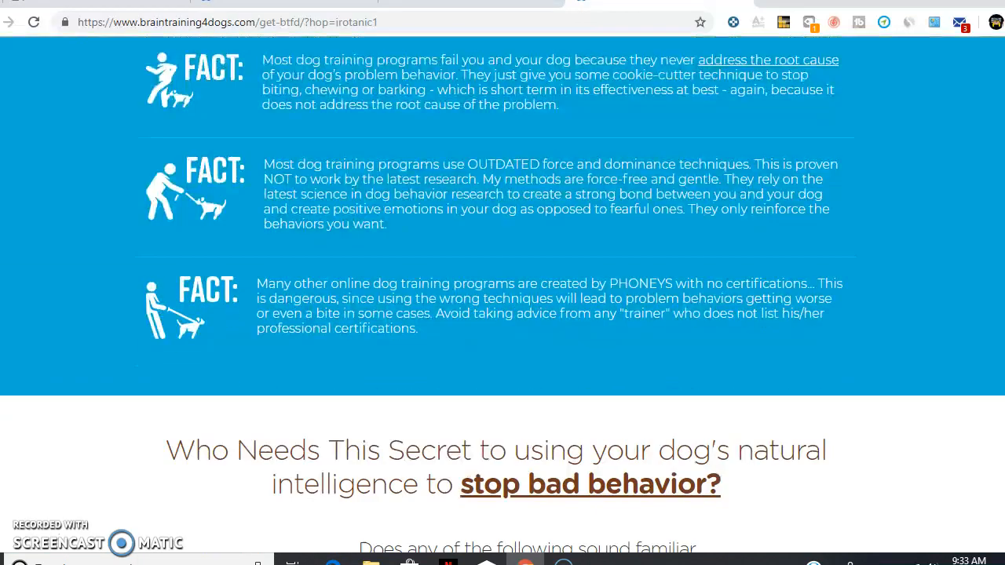
{"action": "scroll", "coordinate": [503, 294], "scroll_direction": "down", "scroll_amount": 15}
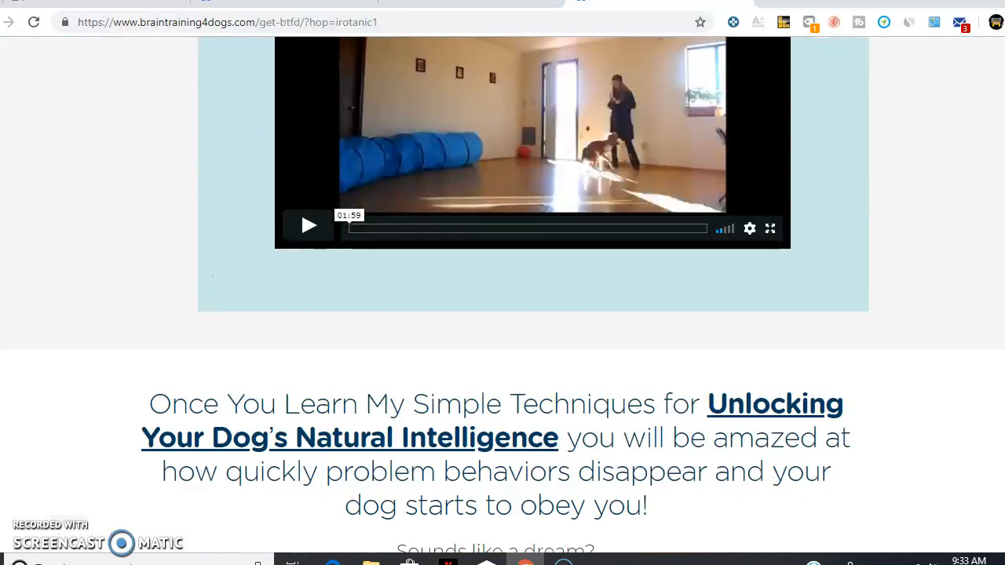
{"action": "scroll", "coordinate": [503, 294], "scroll_direction": "up", "scroll_amount": 20}
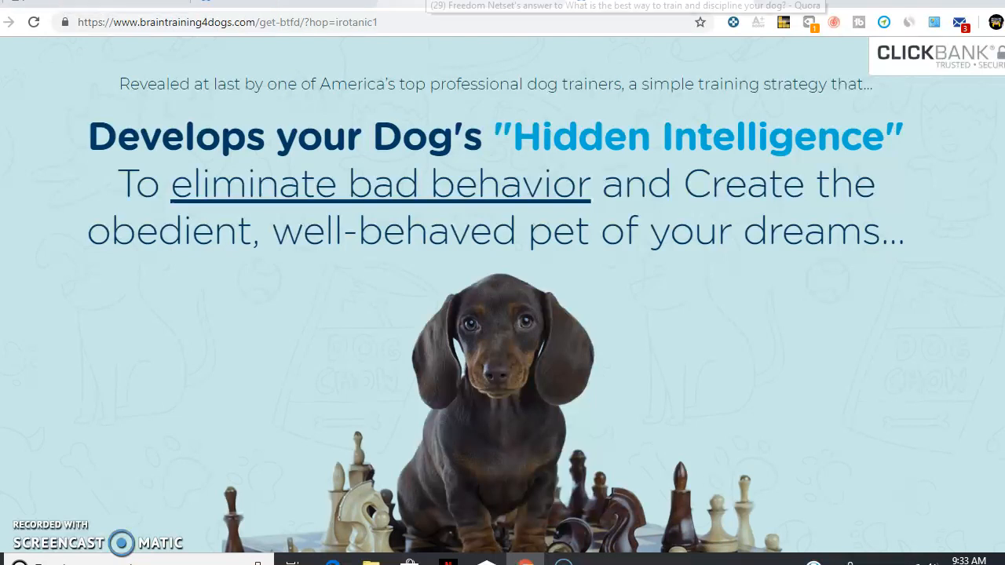
- Return to the posted Quora answer, then to the beginning of the ClickBank Home & Garden results page
{"action": "left_click", "coordinate": [471, 6]}
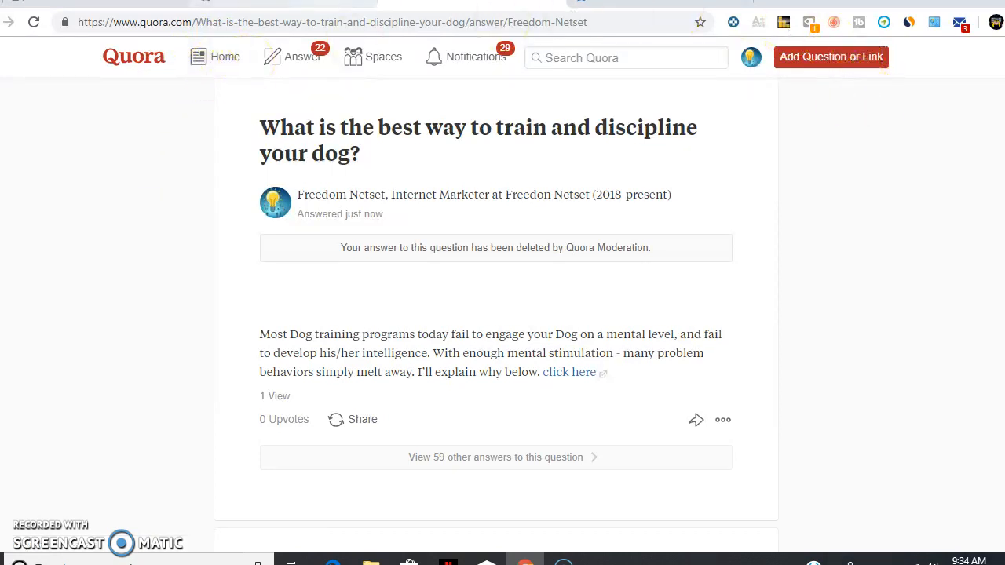
{"action": "left_click", "coordinate": [63, 1]}
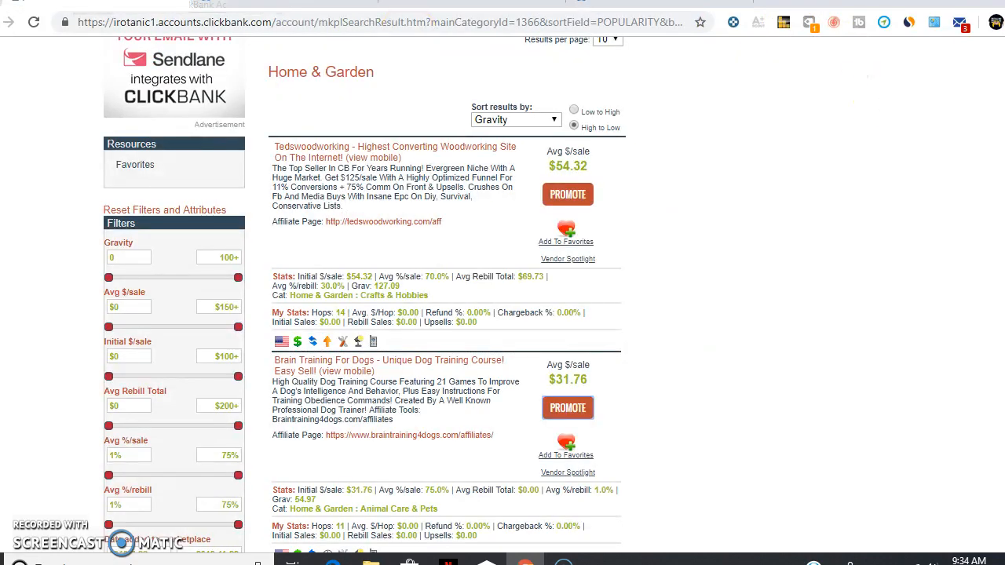
{"action": "scroll", "coordinate": [503, 314], "scroll_direction": "up", "scroll_amount": 3}
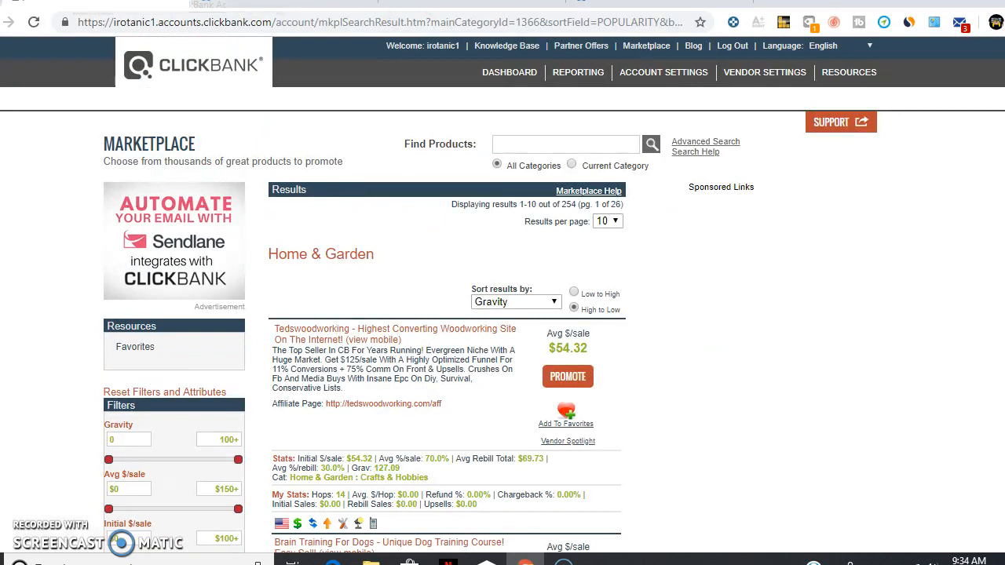